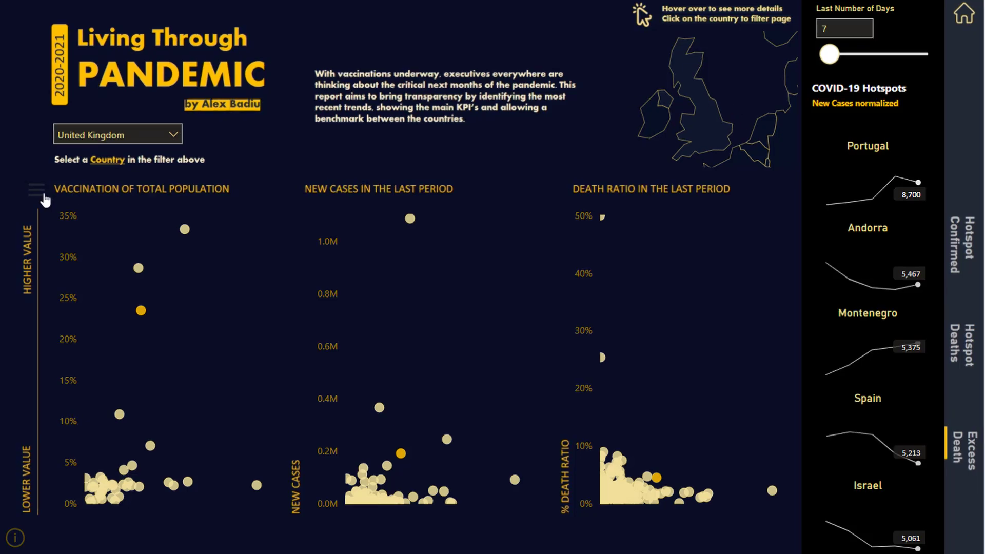
Cap the % Mortality Y Axis filter at 11 and drag the Last Number of Days slider to 114
left_click(49, 106)
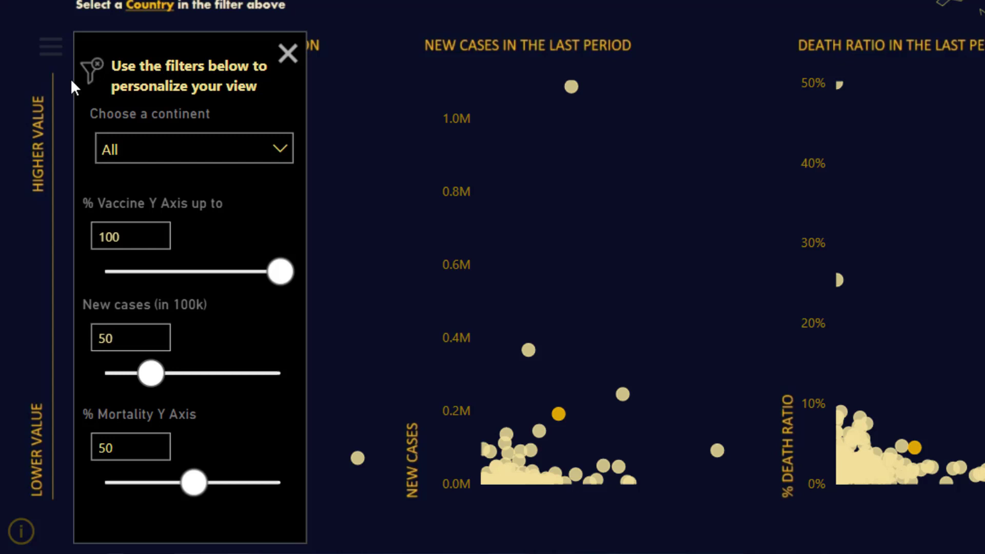
left_click_drag(200, 488, 130, 484)
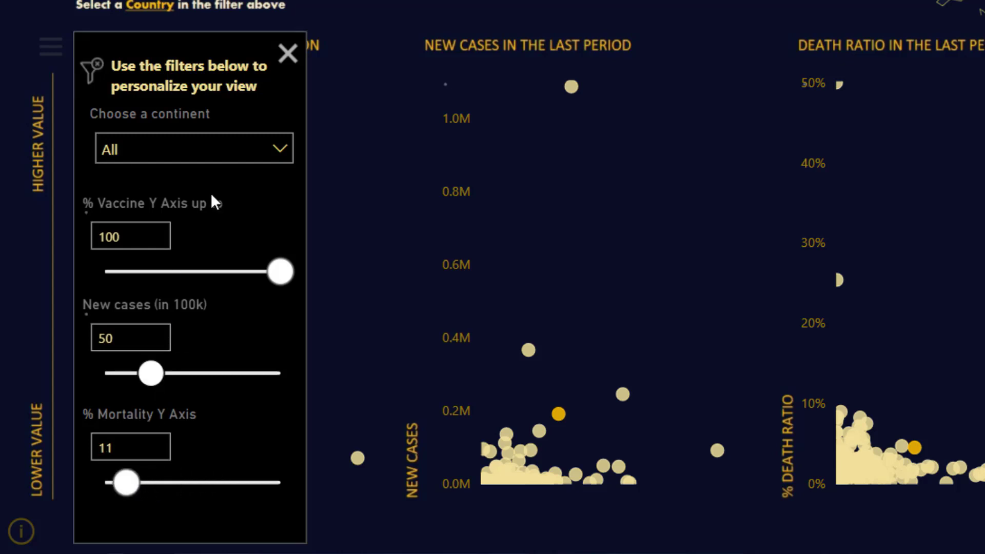
left_click(289, 54)
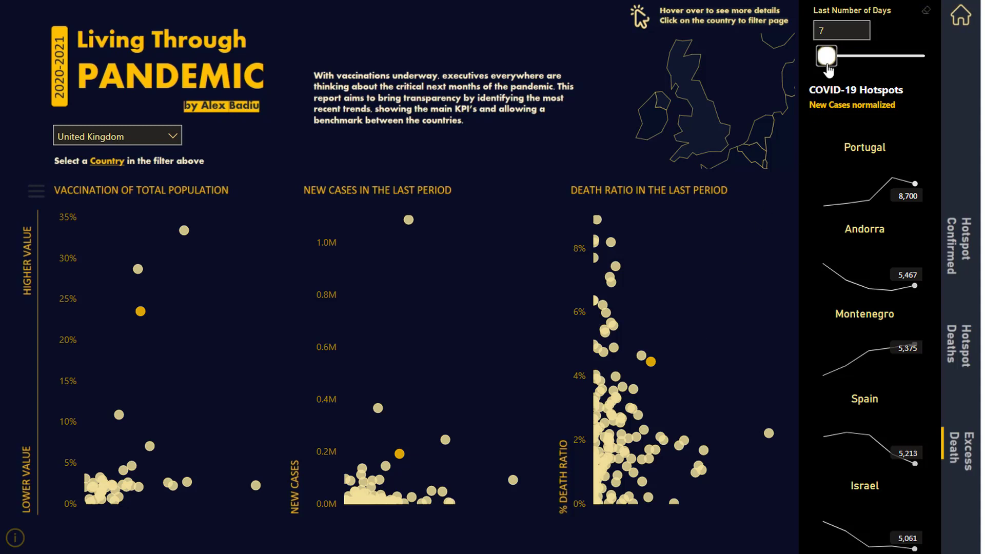
left_click_drag(828, 64, 856, 65)
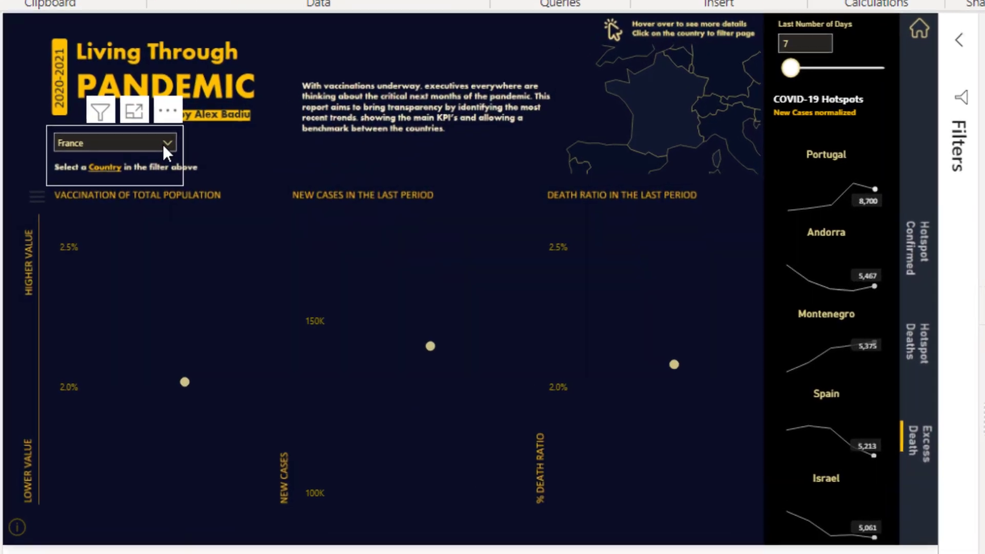
Search 'united' in the country slicer and select United Kingdom
left_click(146, 210)
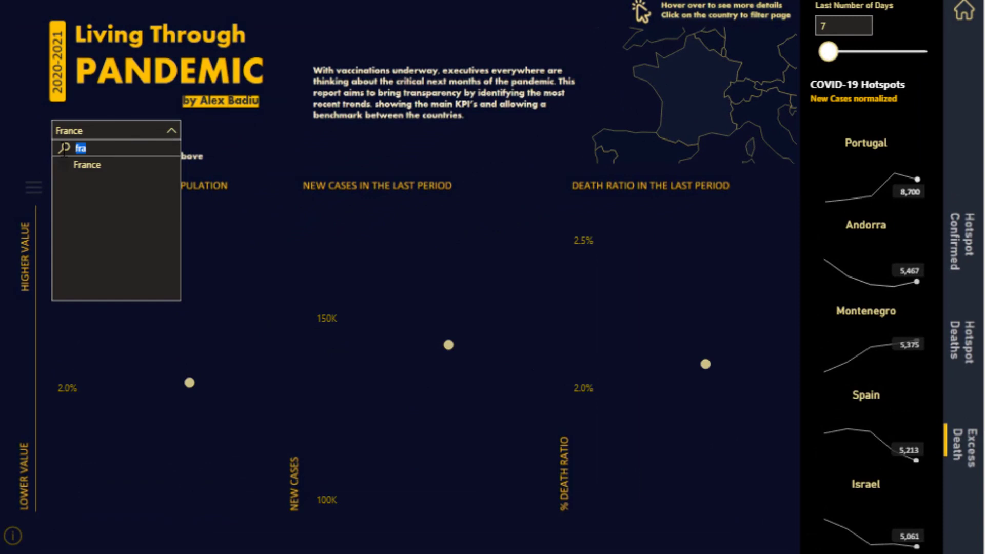
type("united")
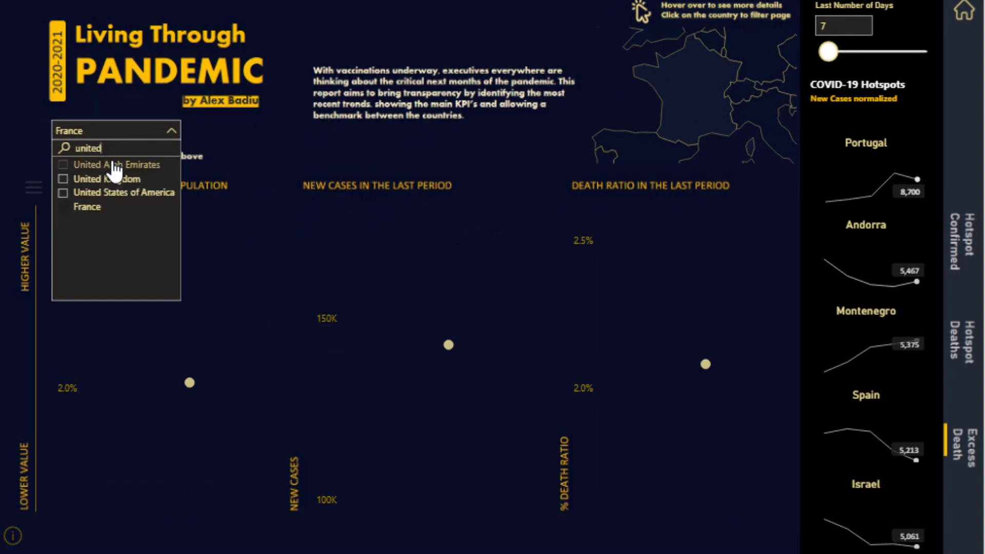
left_click(127, 177)
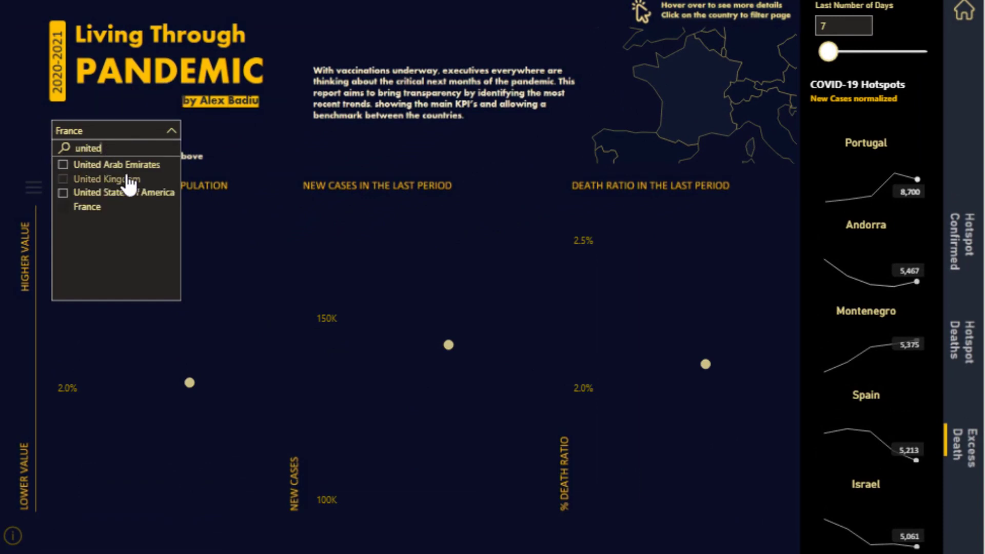
left_click(255, 141)
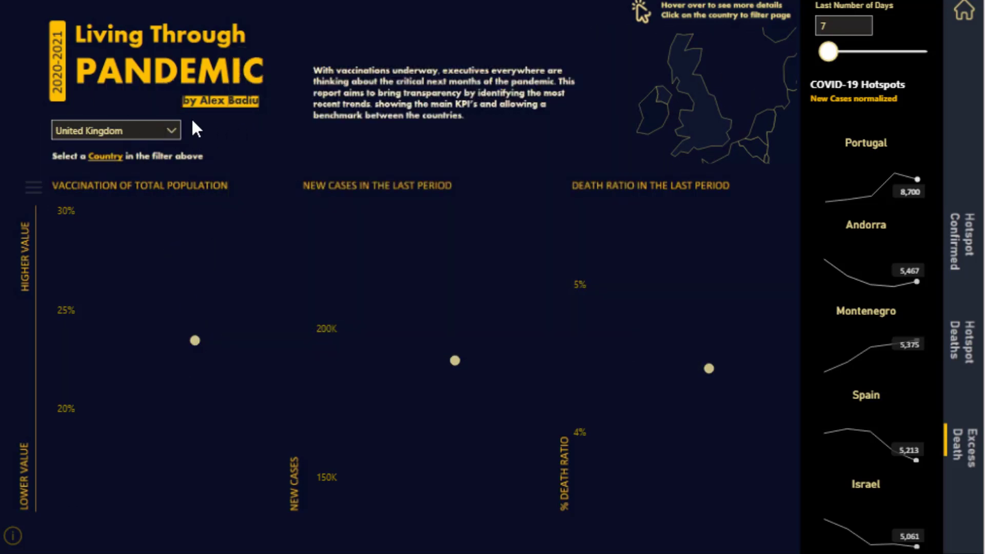
Reopen the country slicer list to confirm United Kingdom is selected
left_click(159, 124)
left_click(160, 124)
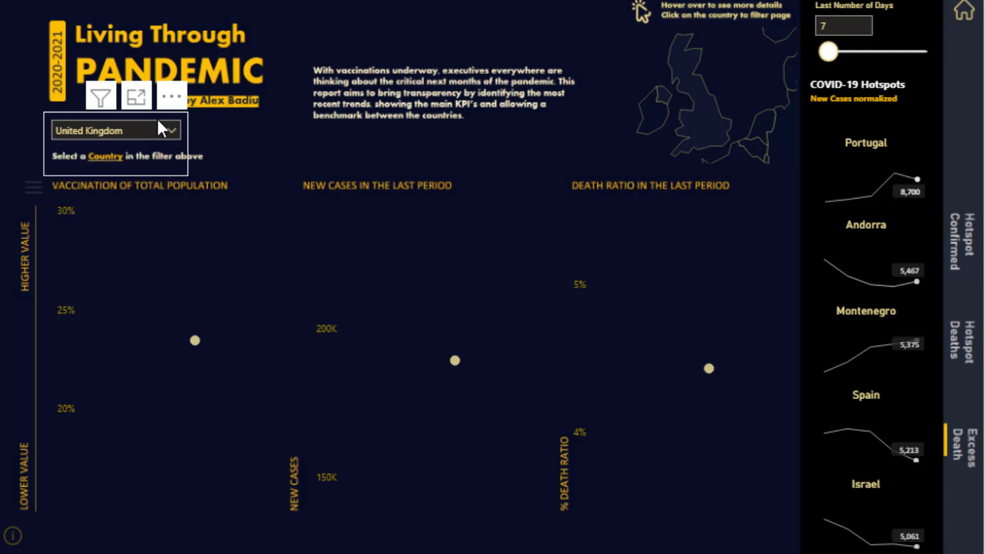
left_click(88, 124)
left_click(60, 123)
left_click(60, 126)
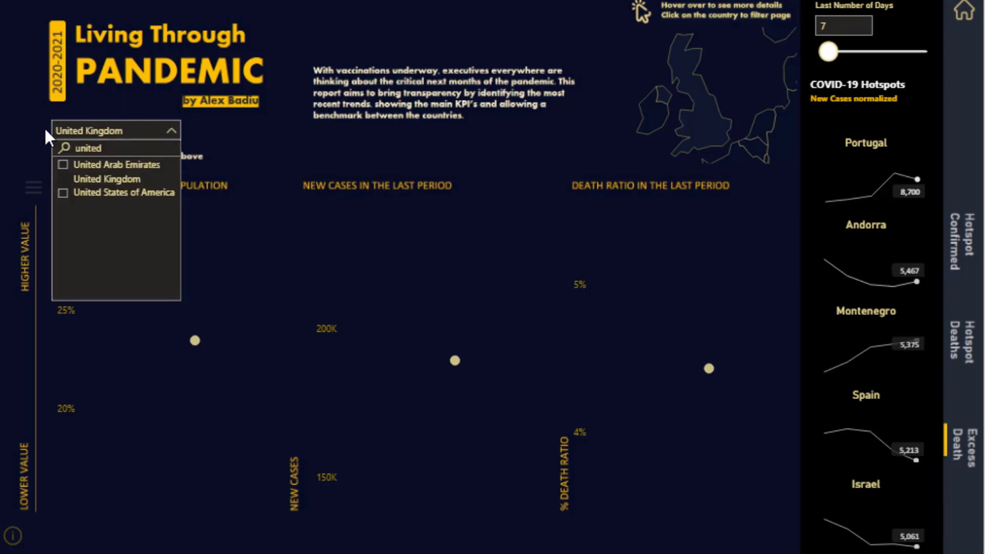
Set the country slicer's interaction to None on the vaccination, new cases and death ratio charts
left_click(47, 125)
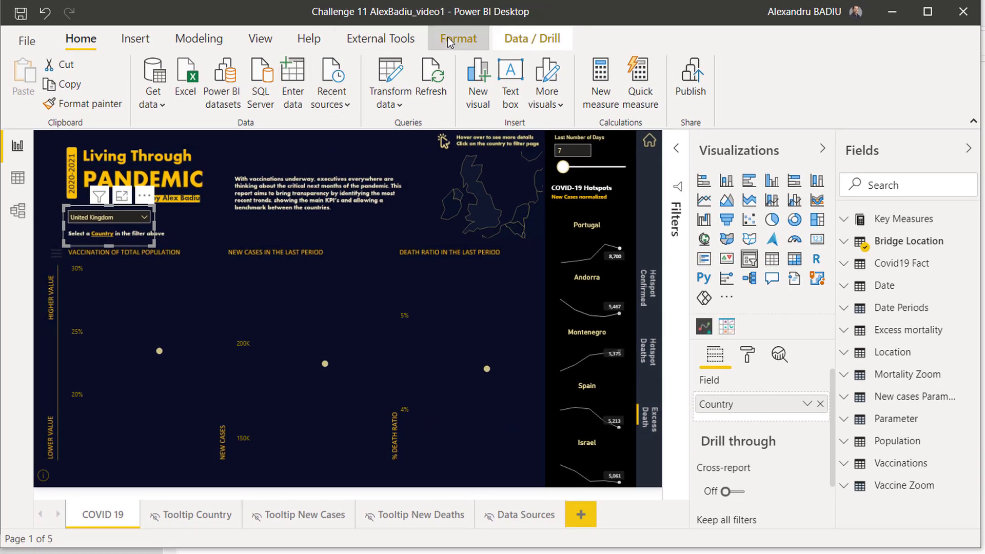
left_click(447, 37)
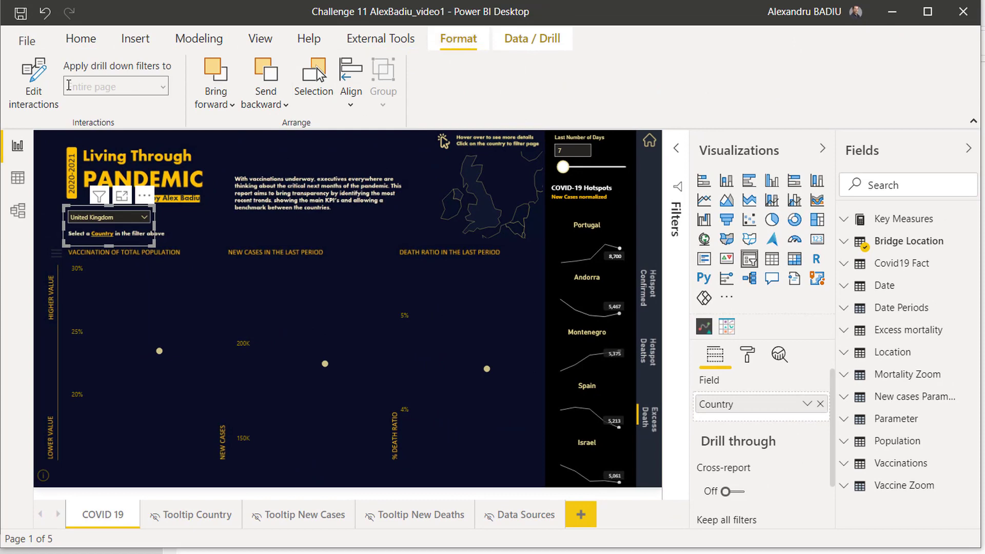
left_click(41, 85)
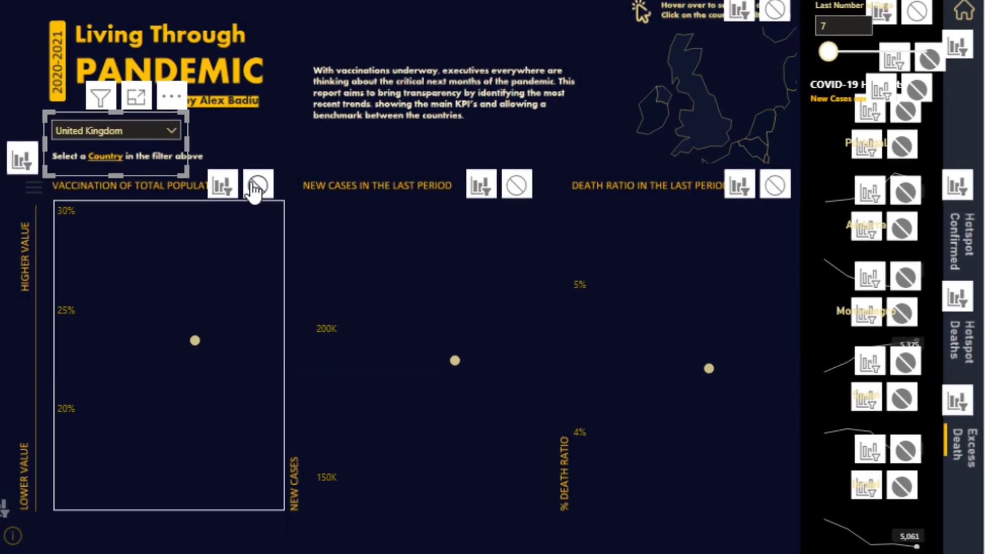
left_click(200, 251)
left_click(526, 189)
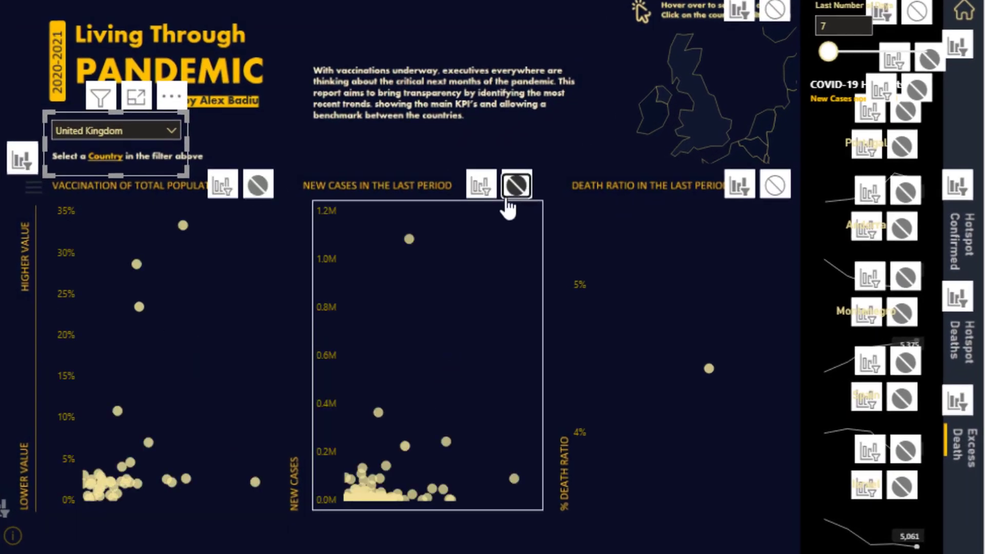
left_click(775, 185)
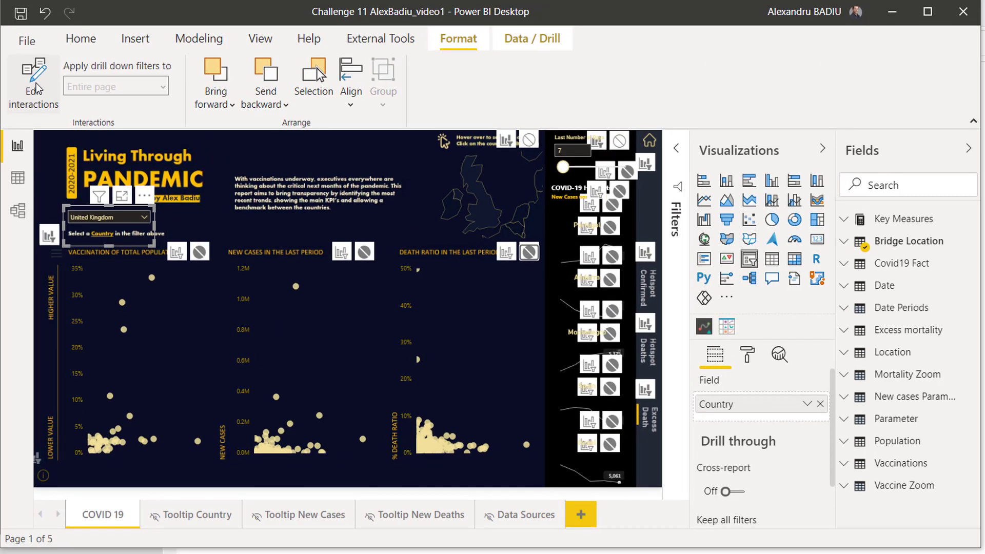
left_click(34, 84)
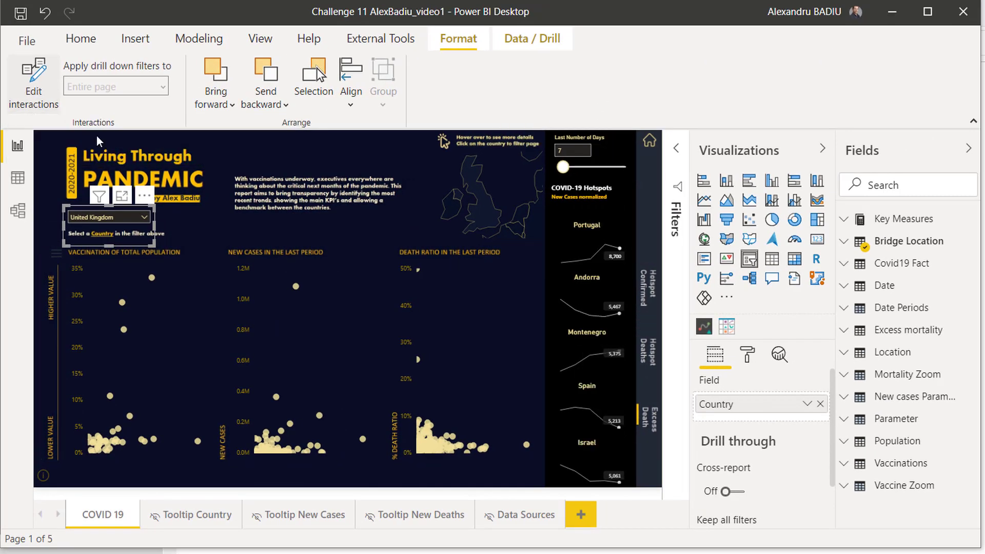
Deselect the country slicer, then reselect it briefly to check its field
left_click(202, 222)
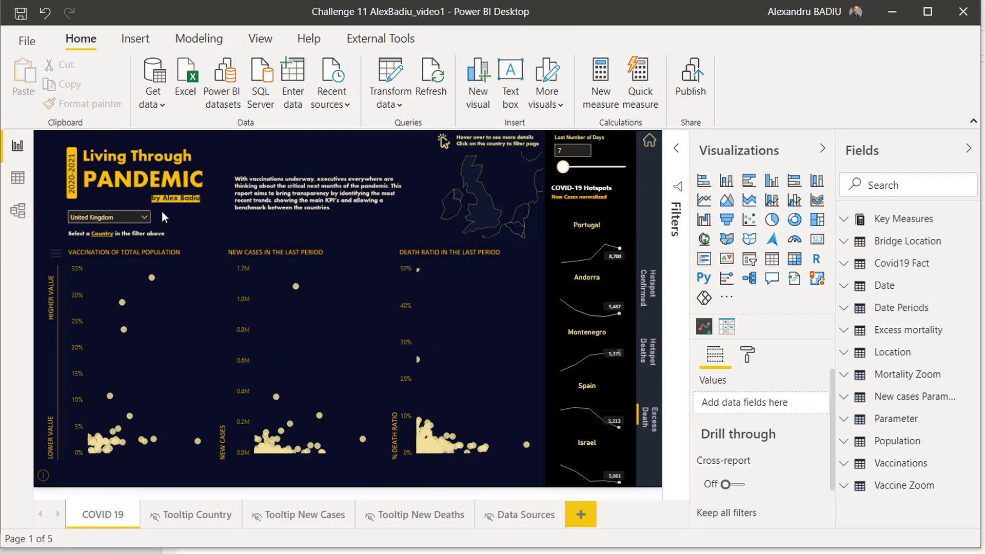
left_click(122, 207)
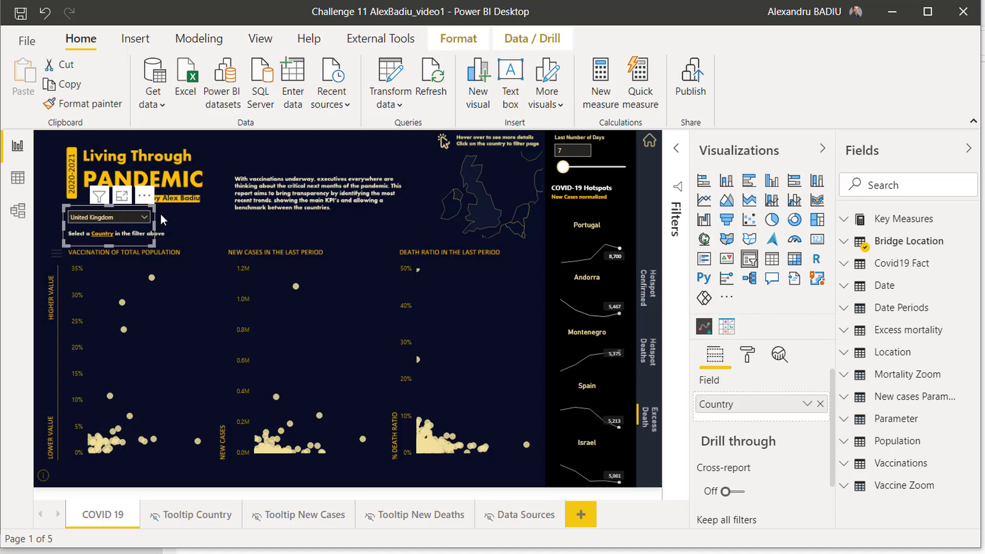
left_click(189, 221)
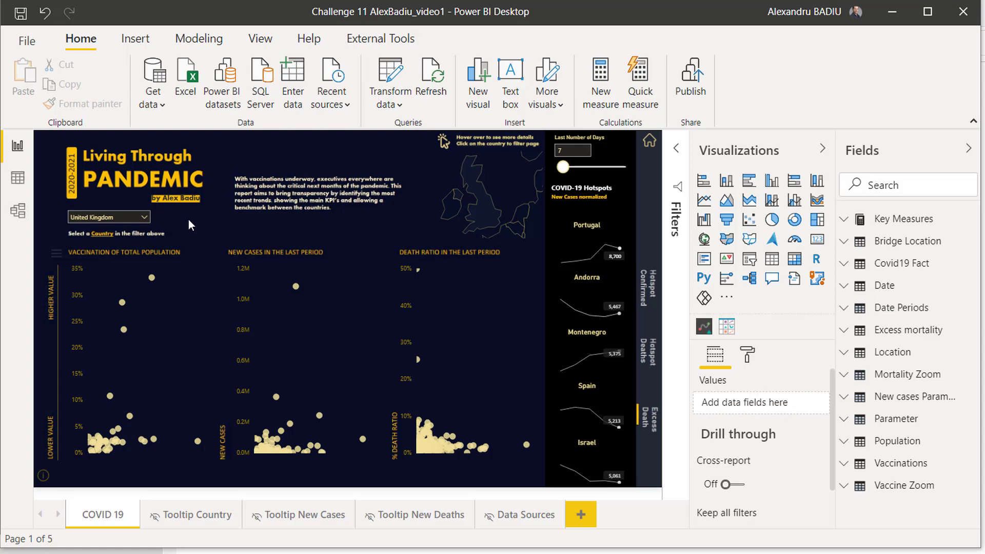
Create the calculated table SelectedCountry = ALL('Bridge Location'[Country])
left_click(137, 41)
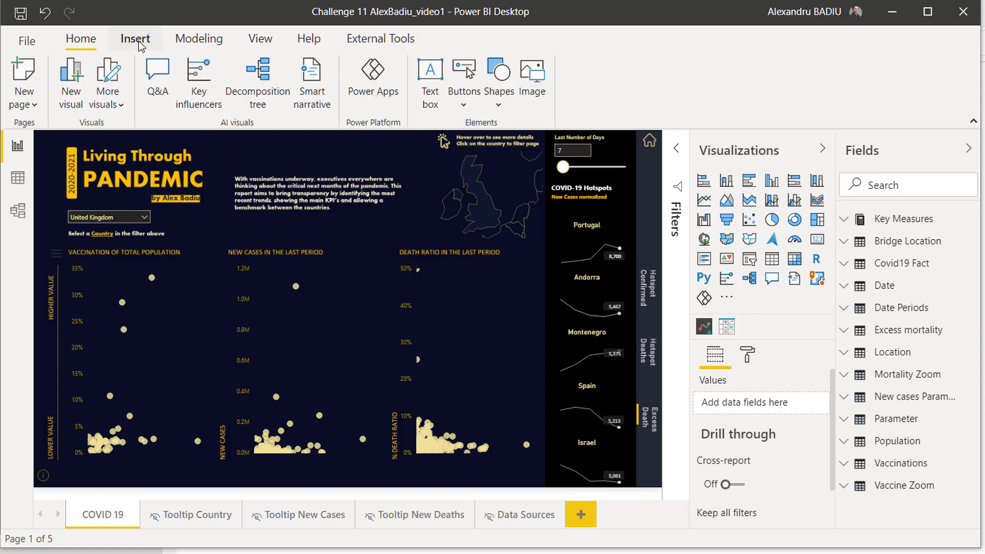
left_click(186, 42)
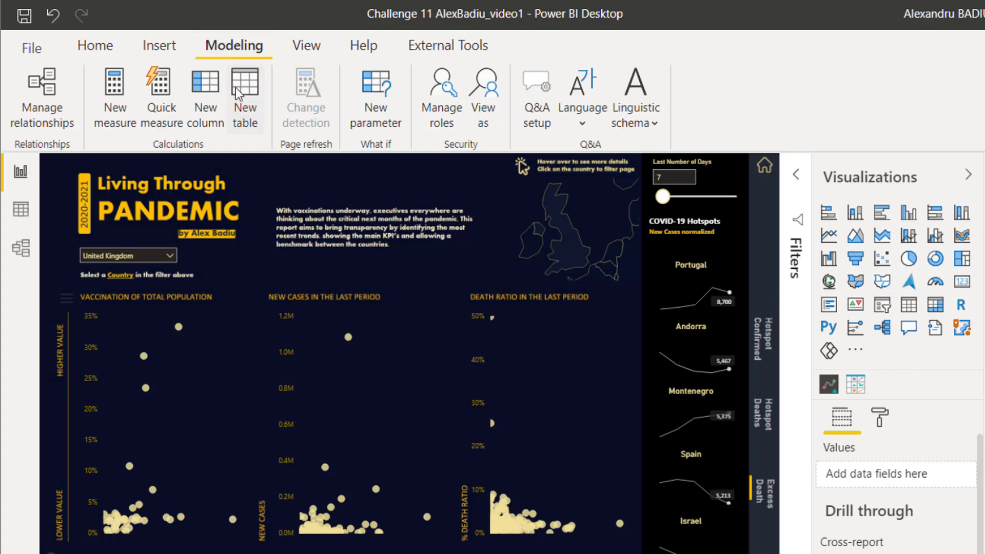
left_click(245, 98)
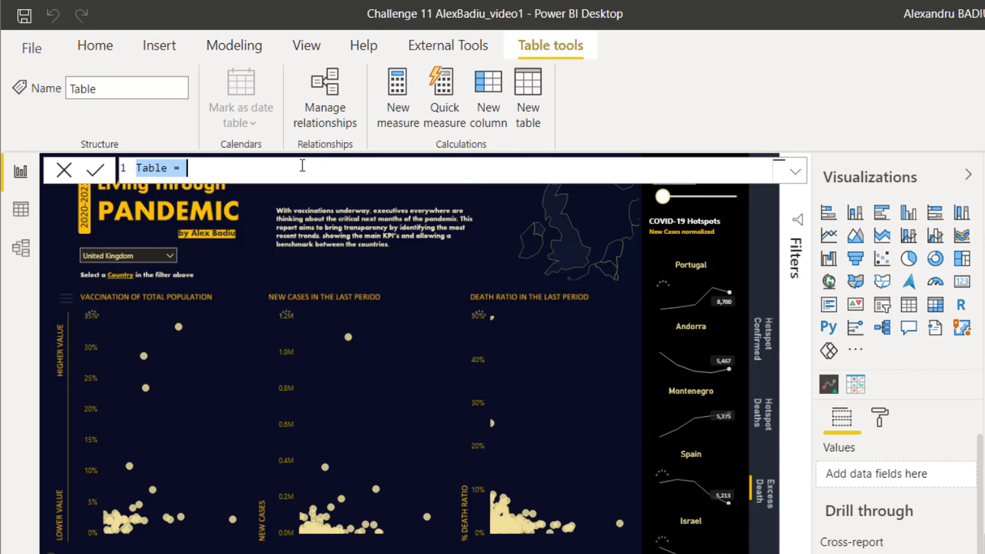
type("SelectedCountry = ALL(     'Bridge Location'[Country] )")
left_click(270, 177)
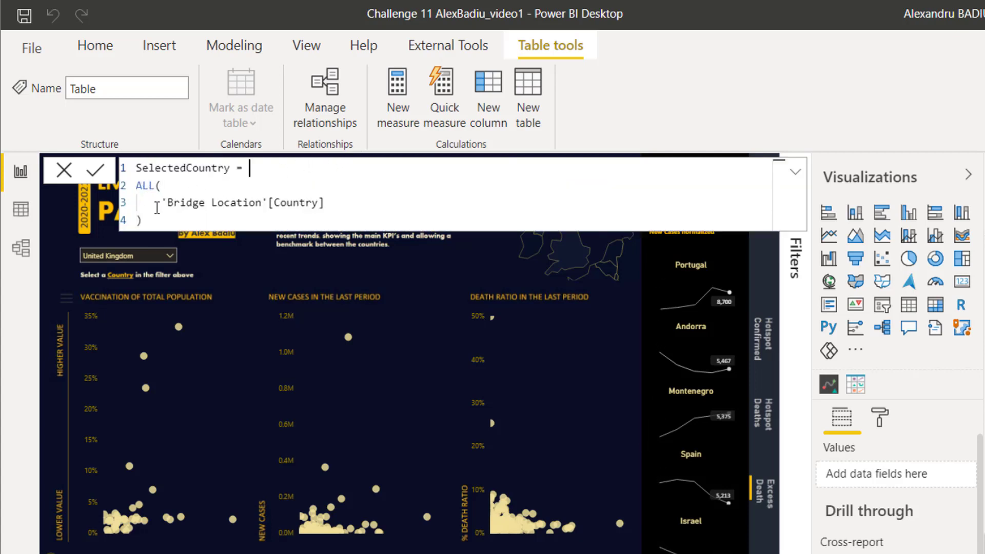
left_click_drag(168, 207, 337, 203)
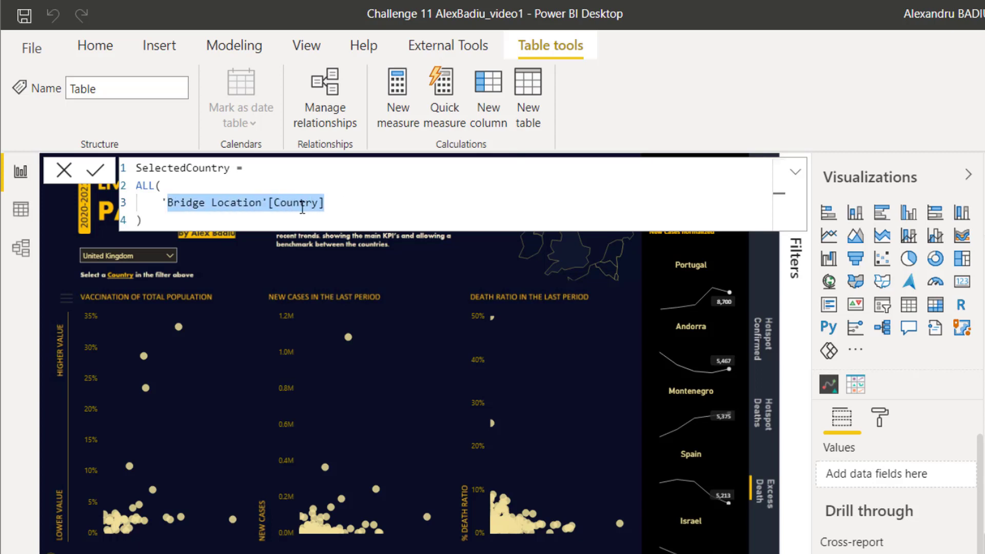
left_click(238, 220)
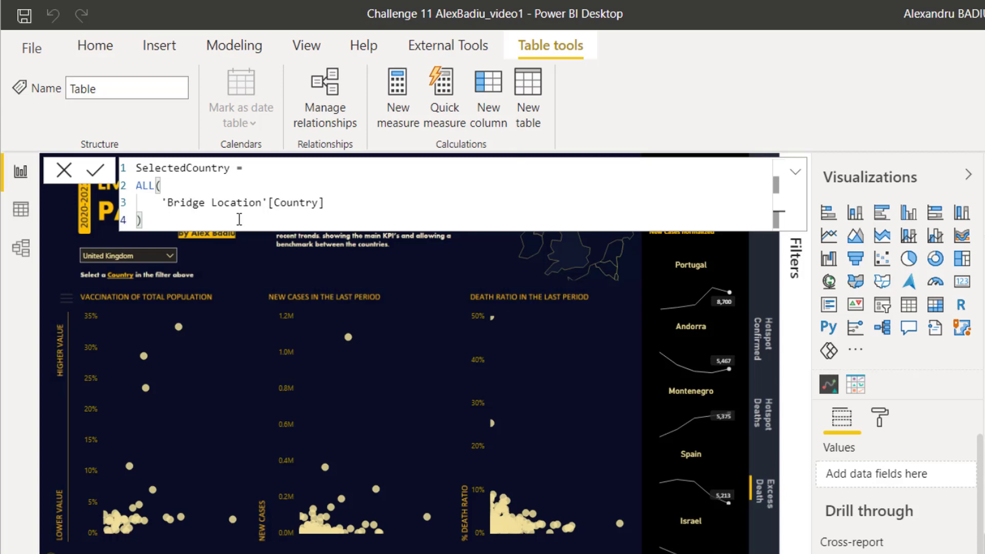
key("Return")
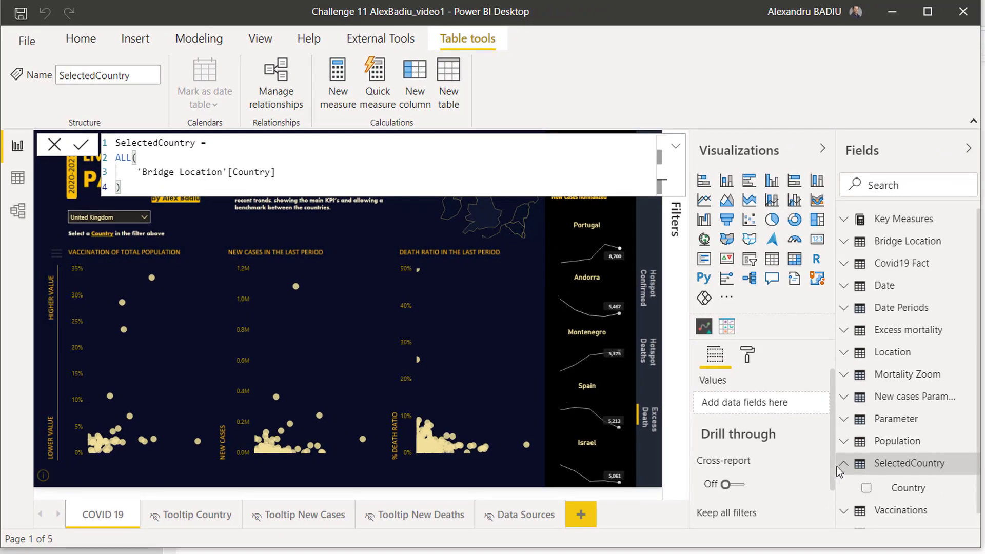
Add SelectedCountry's Country field as a dropdown slicer at the page's top centre, then open Model view
left_click(867, 493)
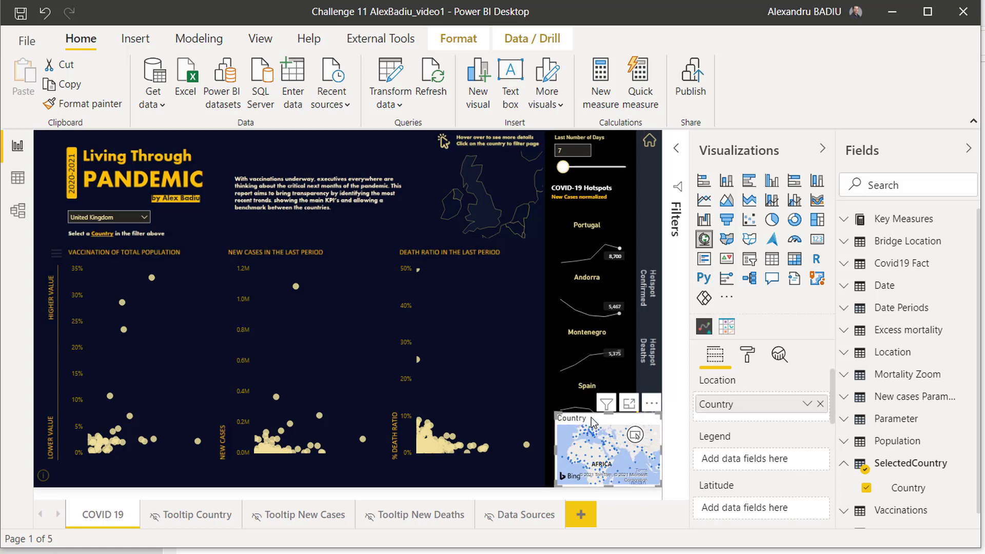
left_click_drag(594, 422, 311, 233)
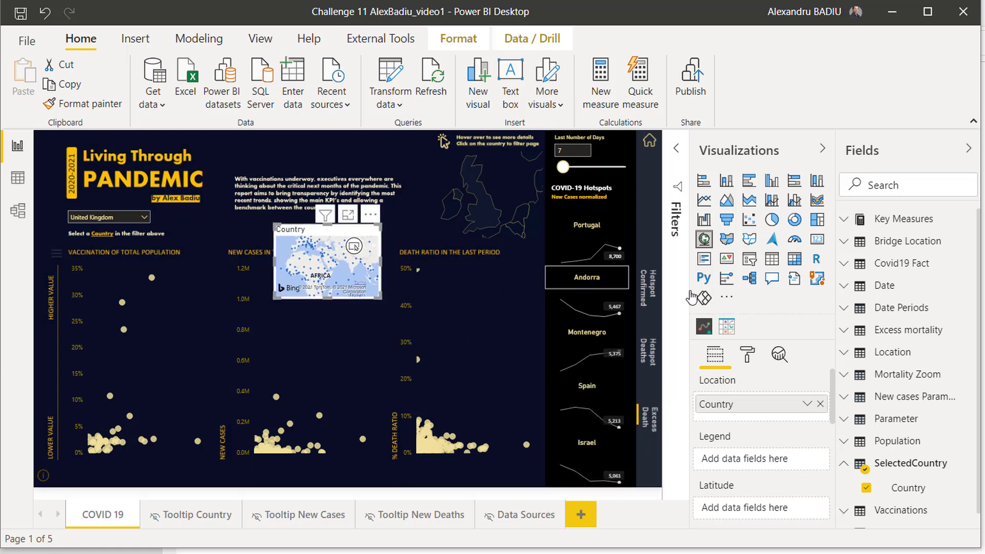
left_click(752, 262)
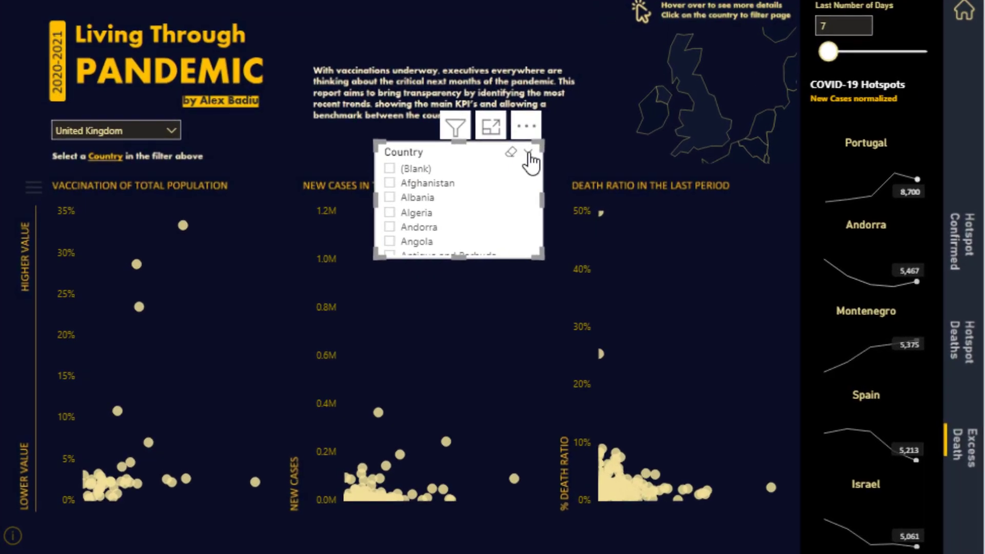
left_click(529, 152)
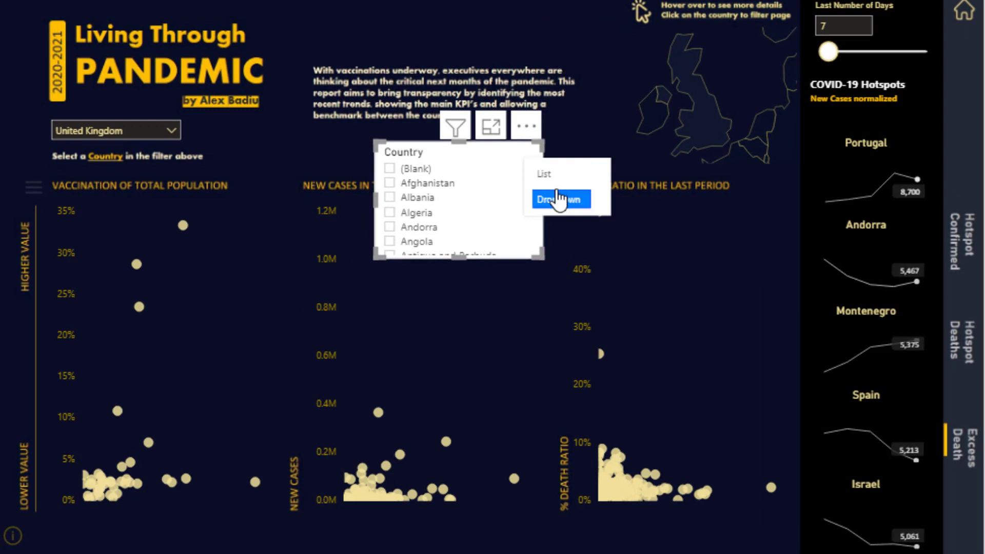
left_click(558, 198)
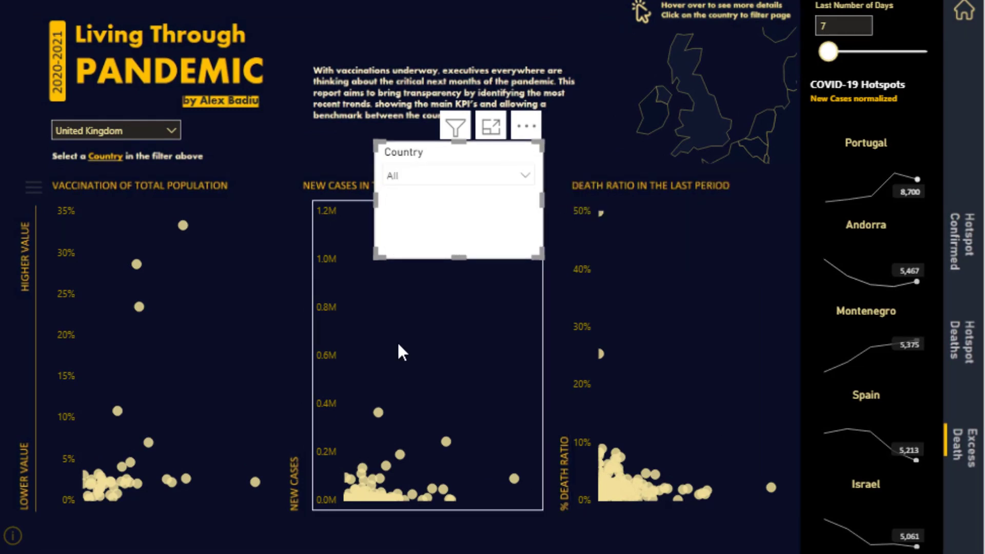
left_click_drag(398, 140, 396, 136)
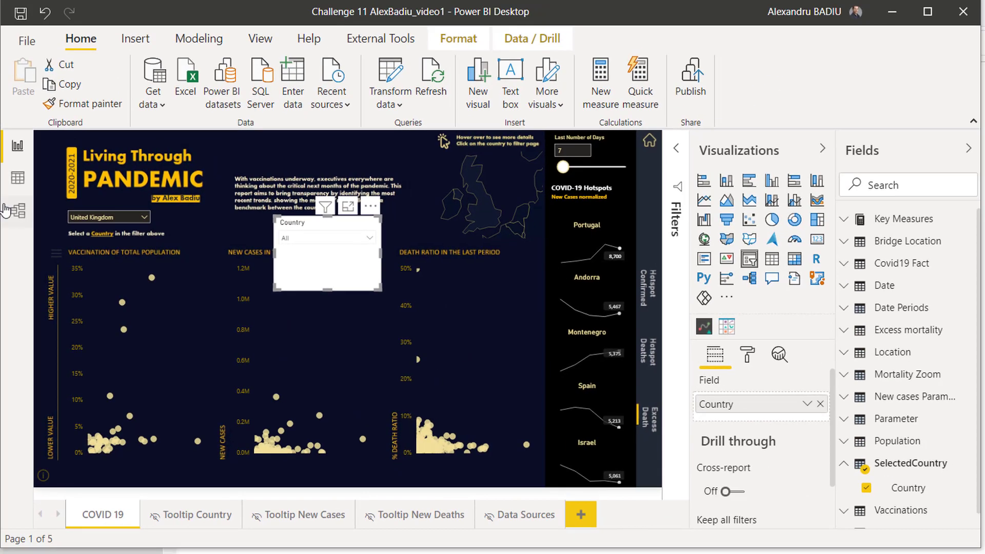
left_click(17, 209)
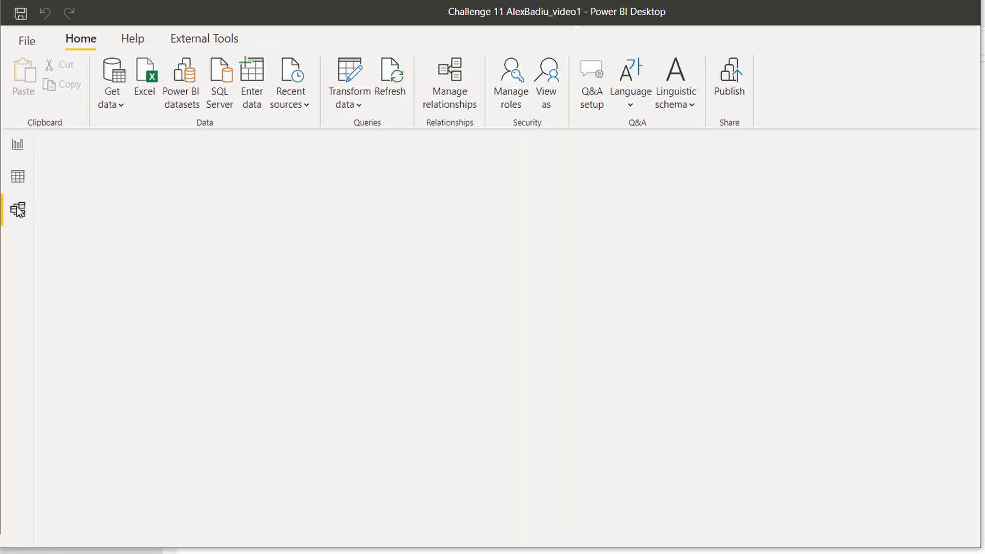
Collapse the Properties and Fields panes, zoom around the model diagram, then go back to Report view
scroll(297, 365, "down", 3)
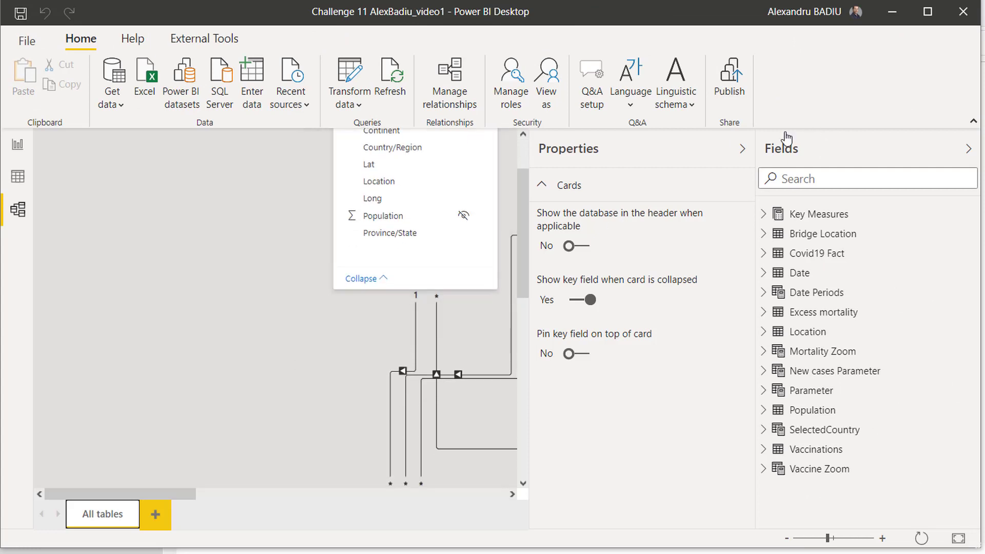
left_click(743, 149)
left_click(969, 148)
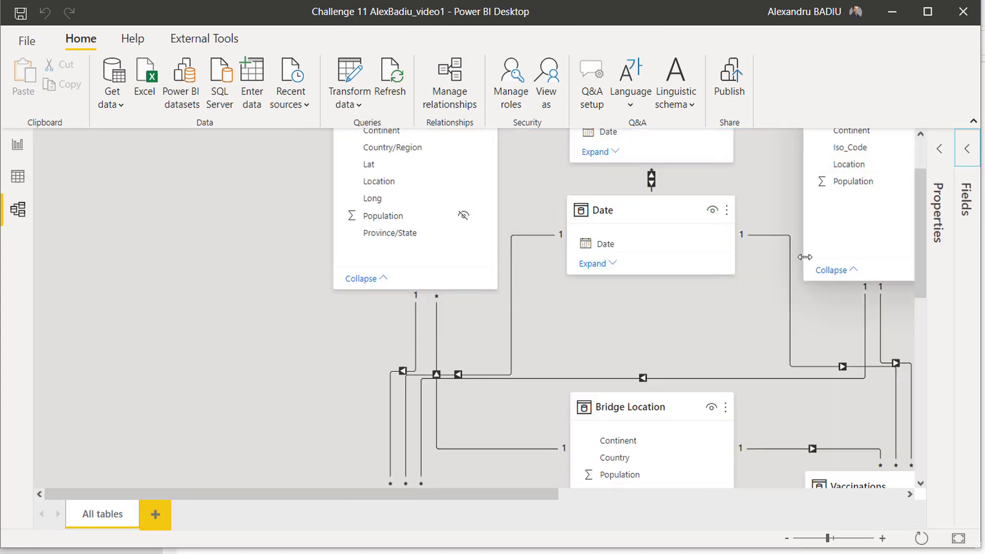
scroll(660, 380, "down", 5)
scroll(719, 270, "down", 3)
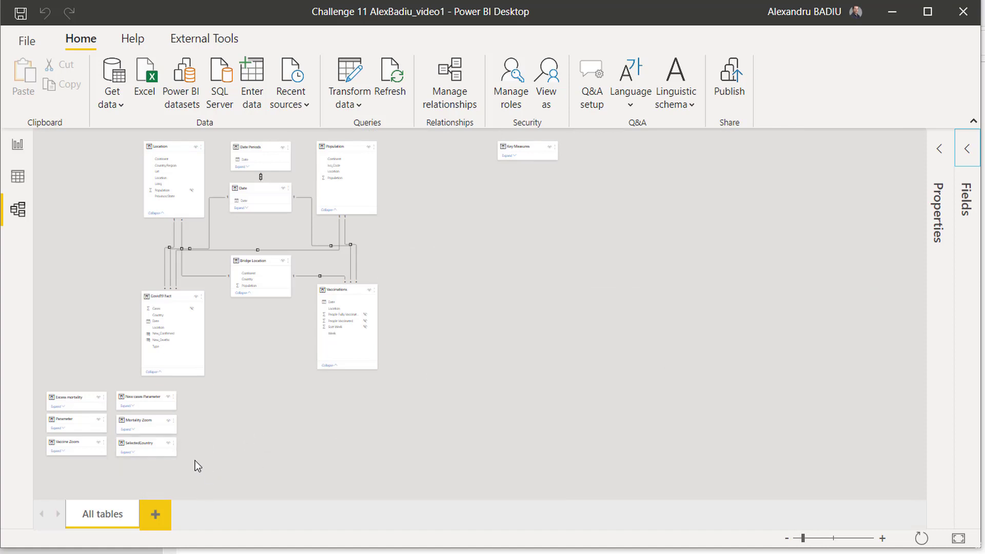
scroll(187, 460, "up", 4)
scroll(187, 459, "up", 2)
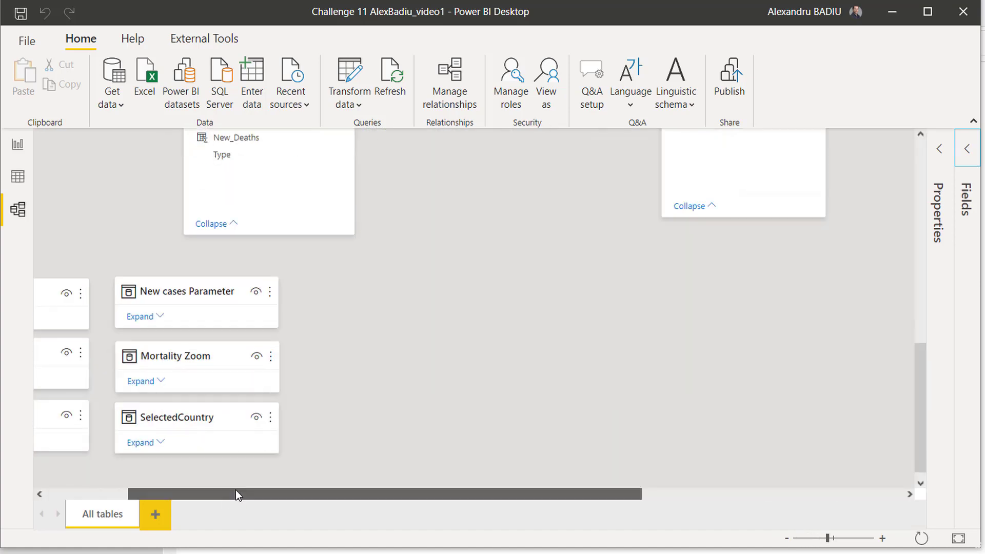
scroll(235, 462, "up", 2)
scroll(294, 418, "down", 3)
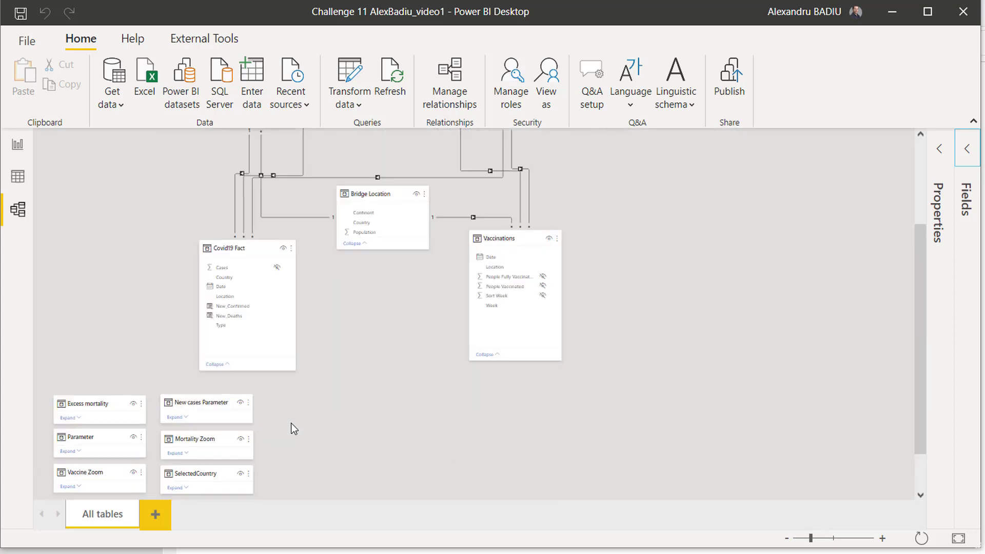
scroll(257, 457, "down", 2)
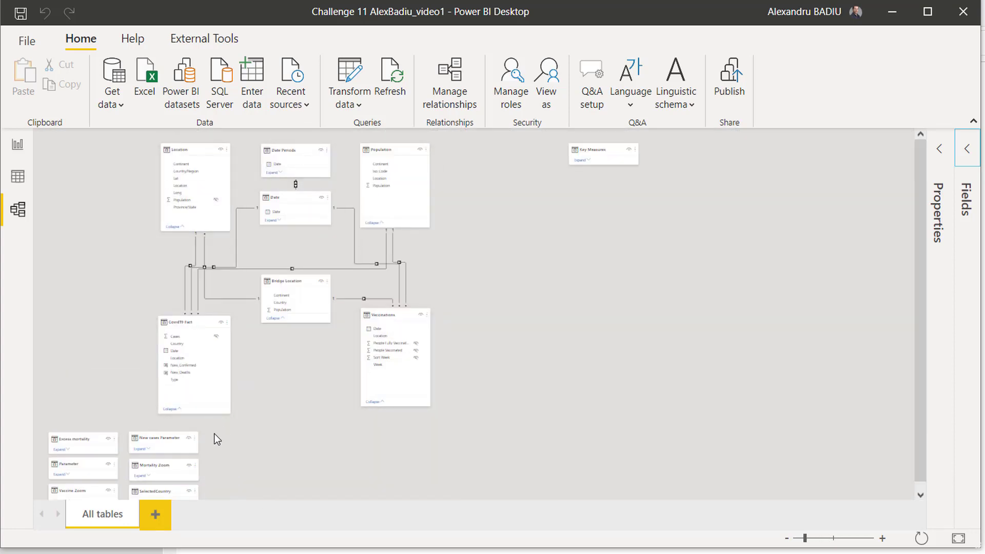
scroll(214, 434, "up", 1)
left_click(19, 146)
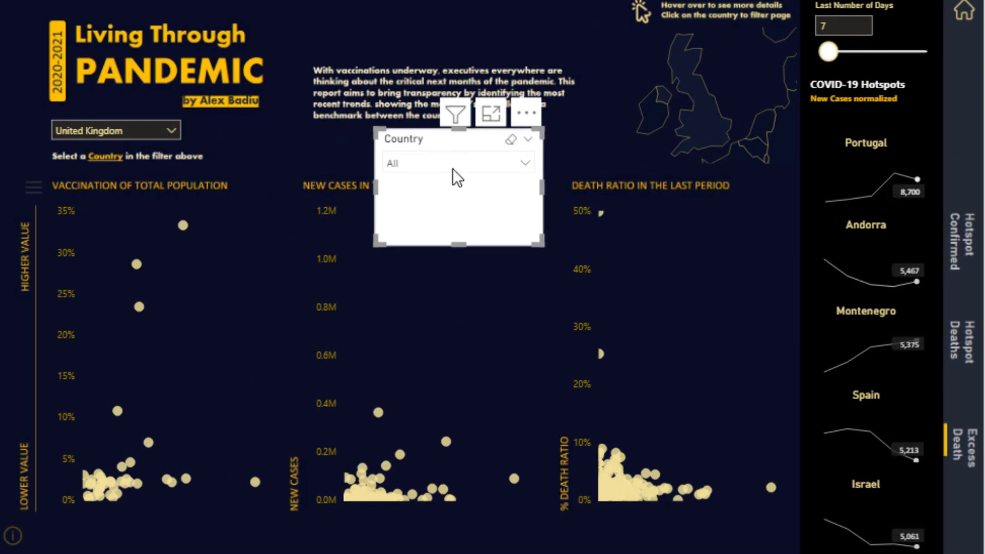
Open Sync slicers advanced options for the United Kingdom slicer and take its Highlight group name
left_click(158, 115)
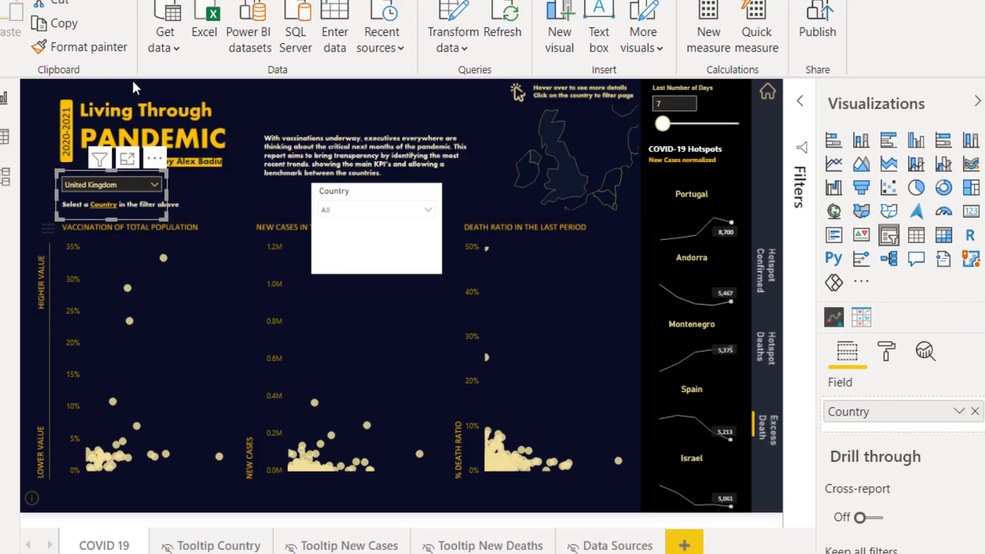
left_click(260, 39)
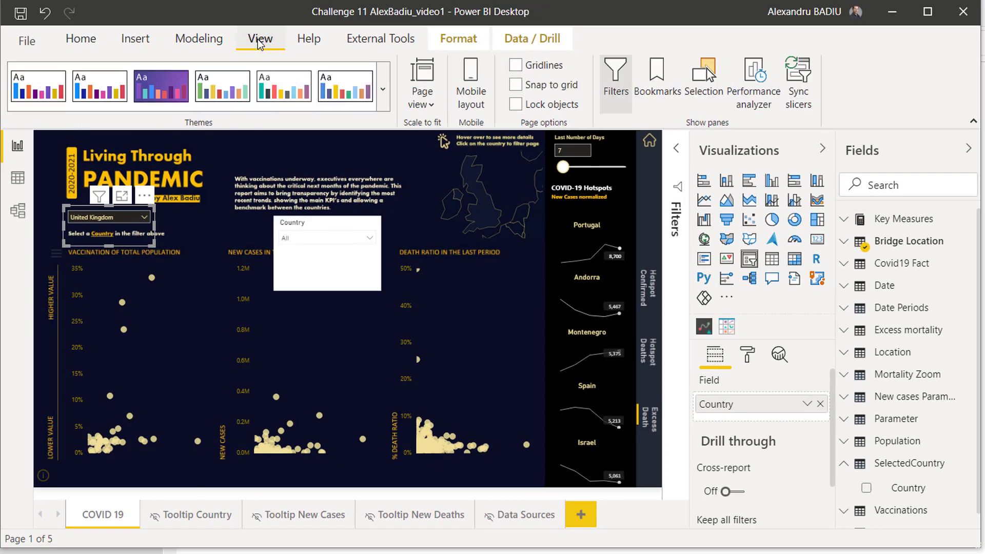
left_click(804, 87)
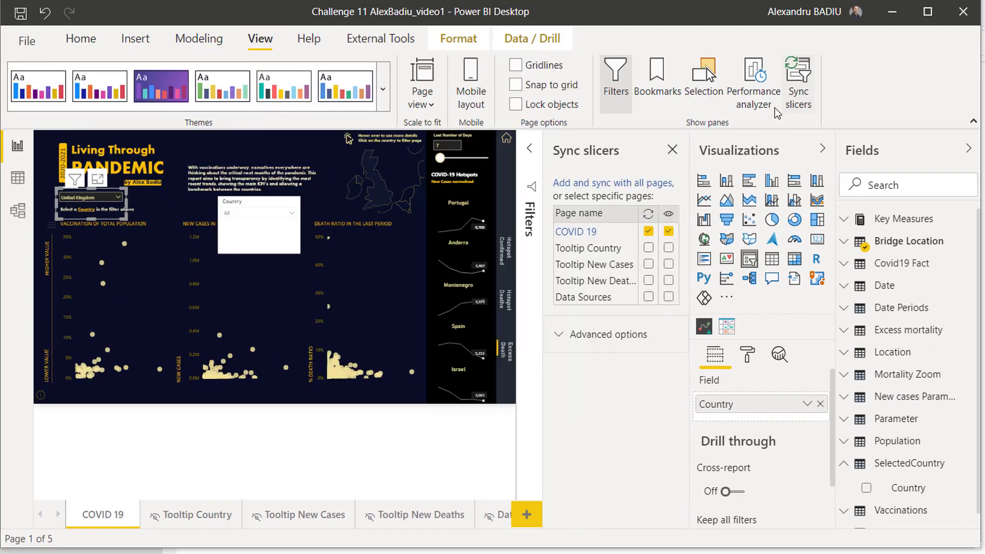
left_click(562, 337)
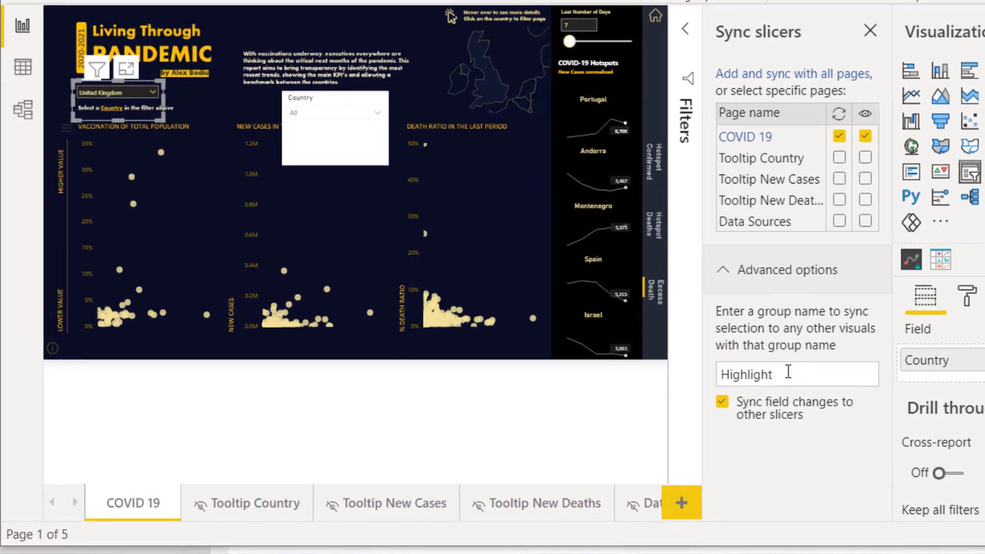
double_click(613, 415)
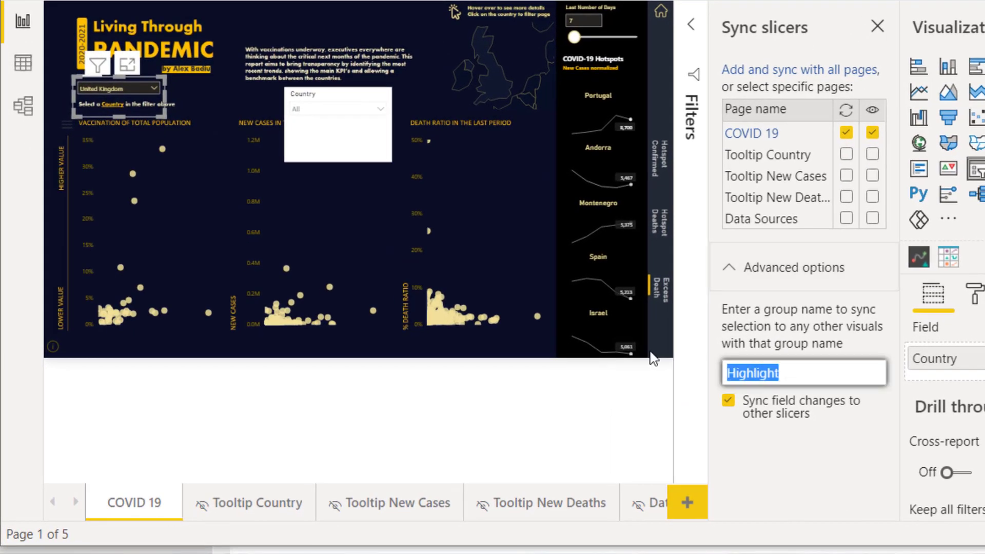
type("High")
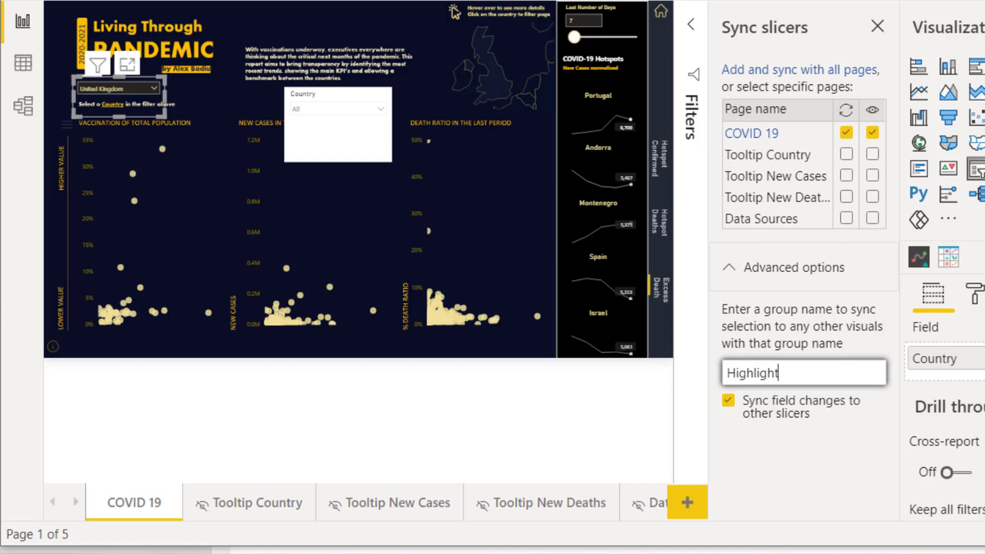
Enter Highlight as the sync group name for the new Country slicer
left_click(356, 98)
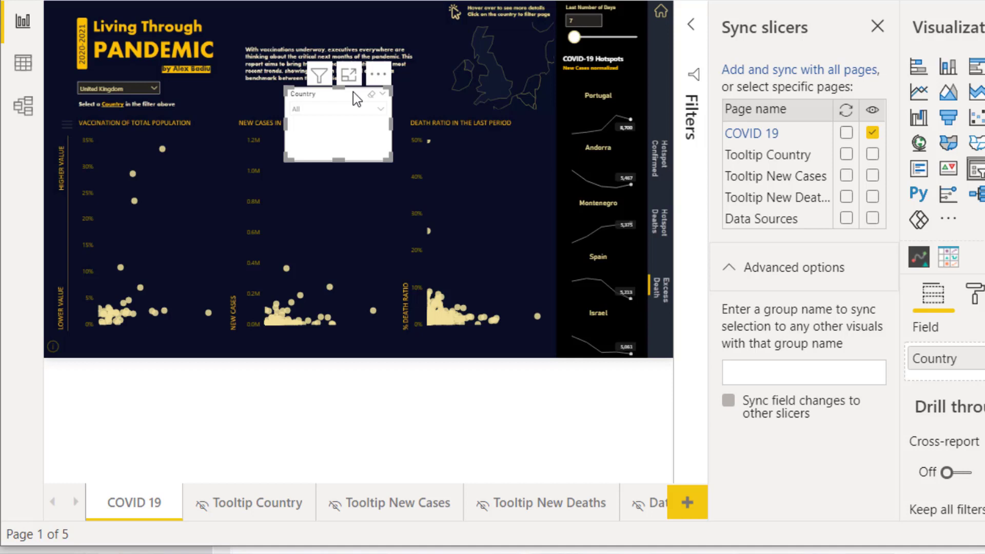
left_click(799, 382)
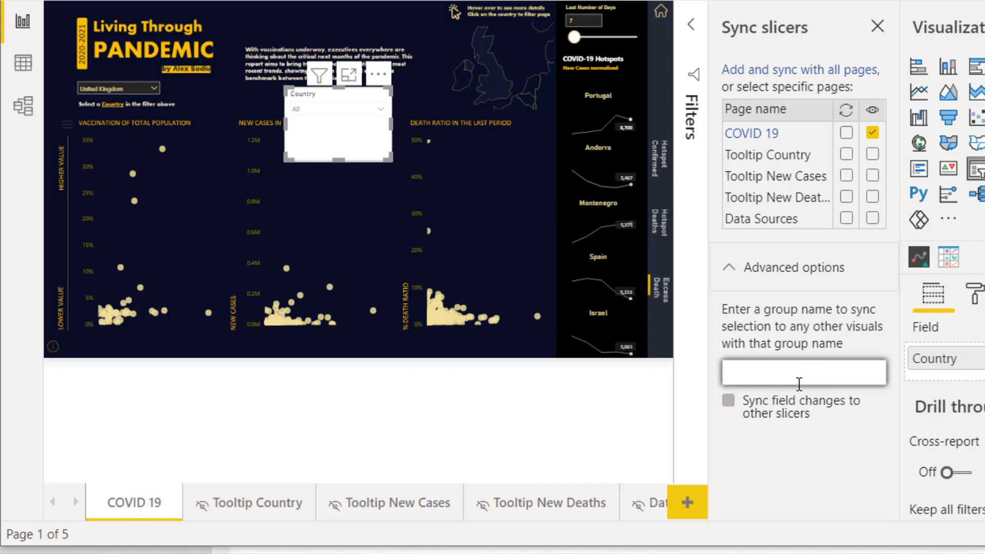
type("Highlight")
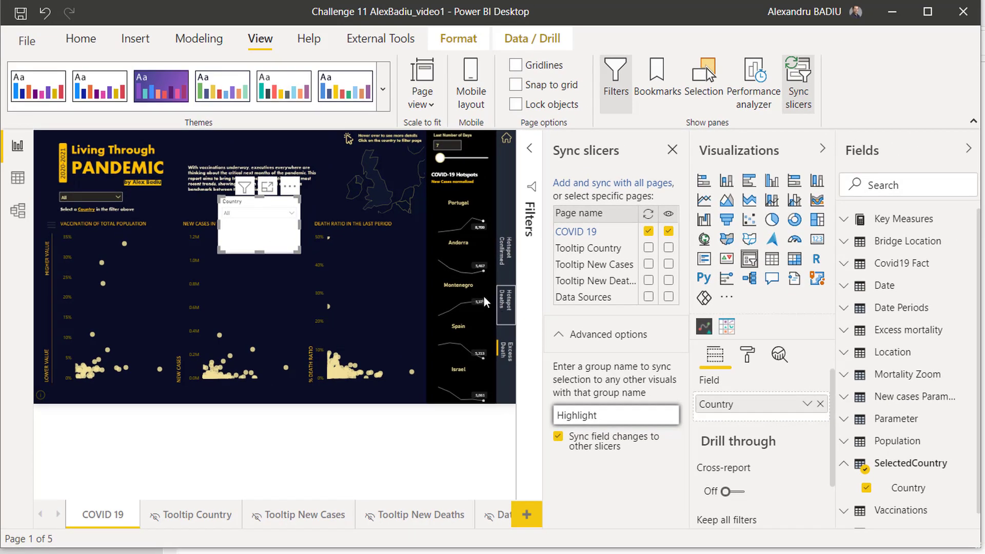
Close the Sync slicers pane and pick United Kingdom in the header country slicer
left_click(242, 152)
left_click(110, 197)
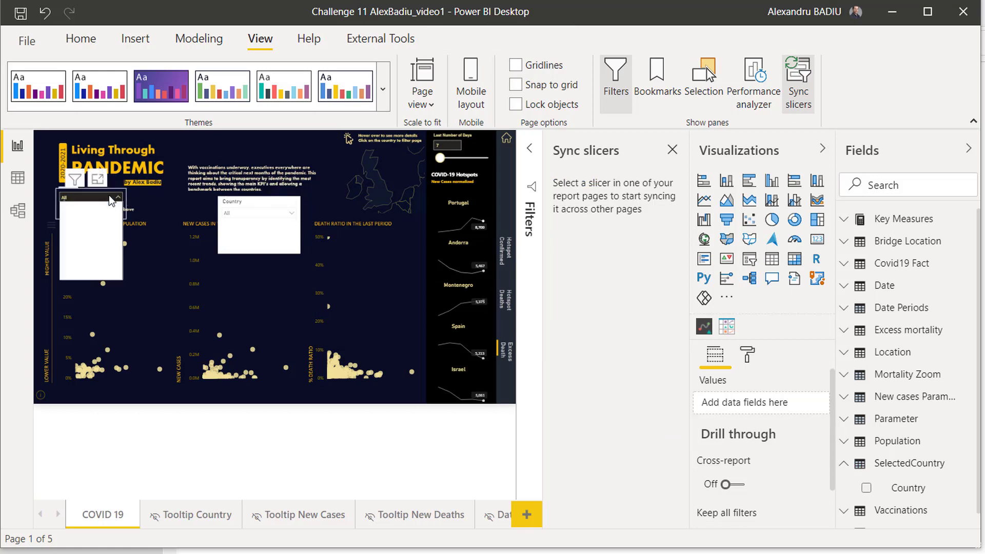
type("united")
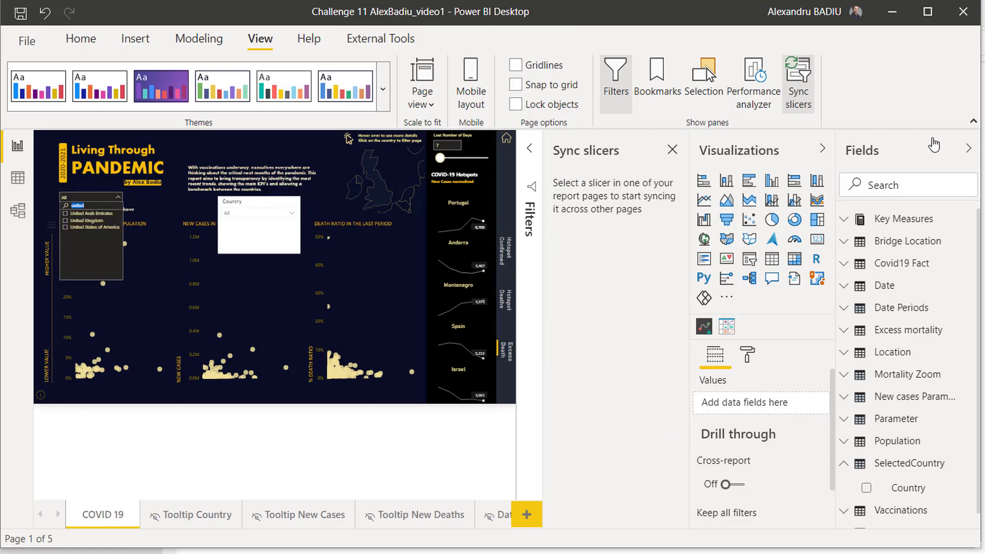
left_click(673, 150)
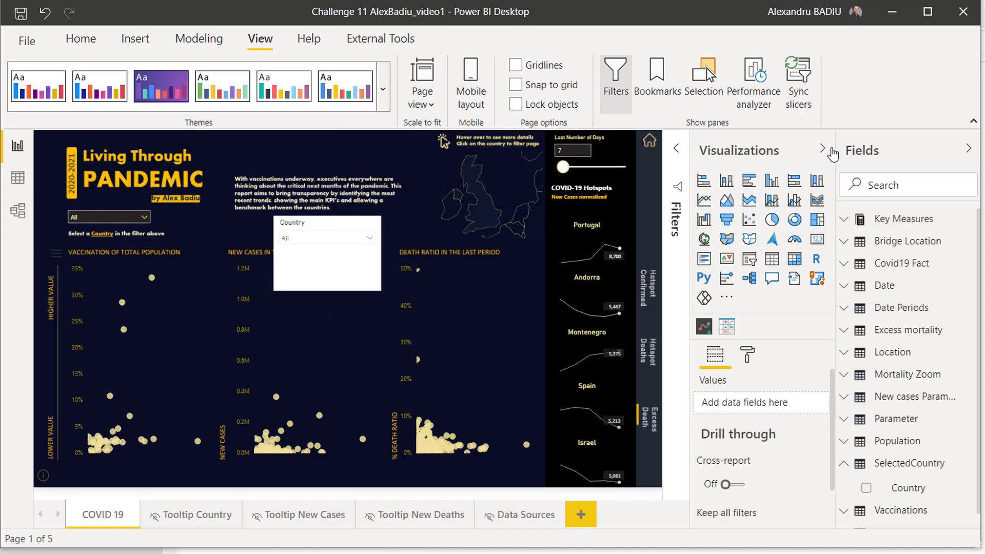
left_click(822, 148)
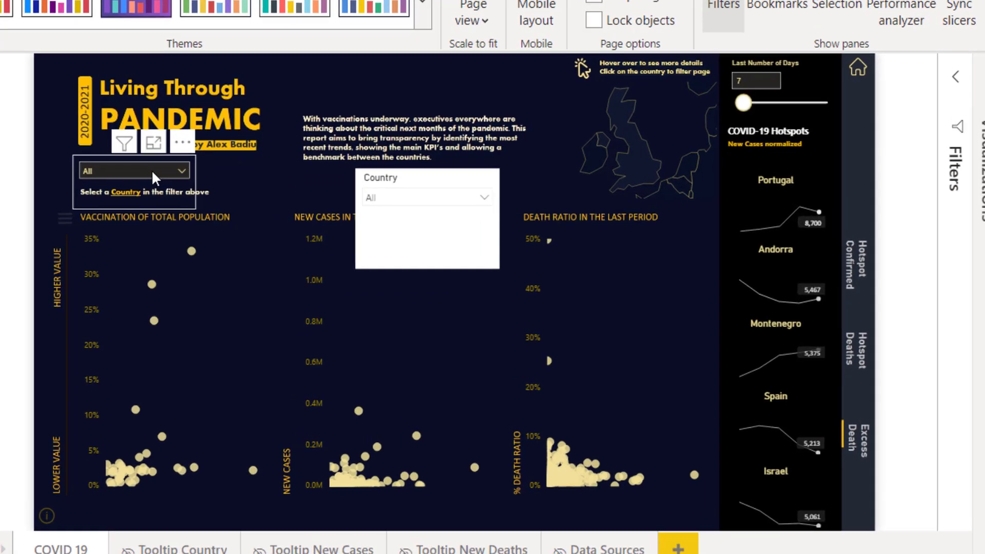
left_click(174, 221)
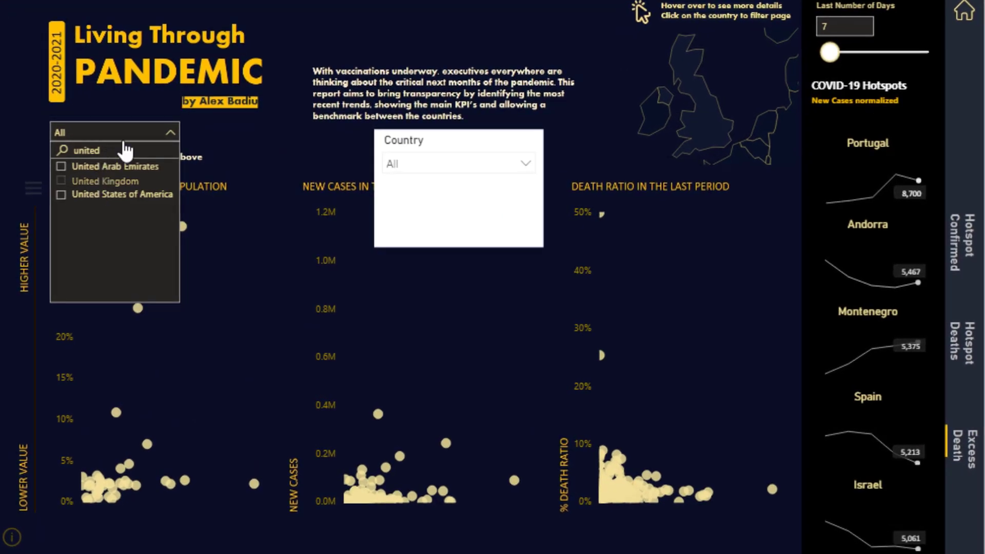
left_click(102, 182)
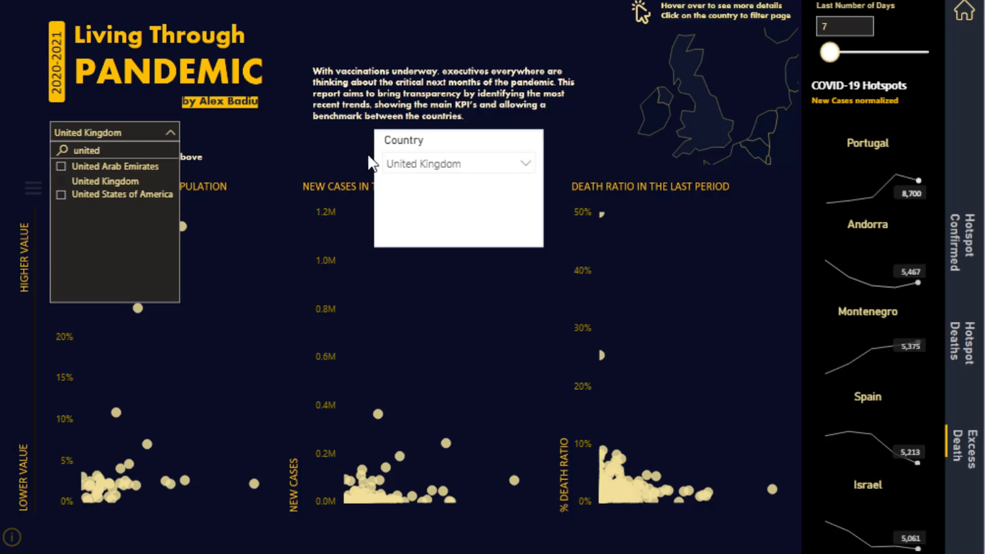
Test the sync by choosing Algeria in the Country slicer, then set United Kingdom again
left_click(440, 149)
left_click(448, 162)
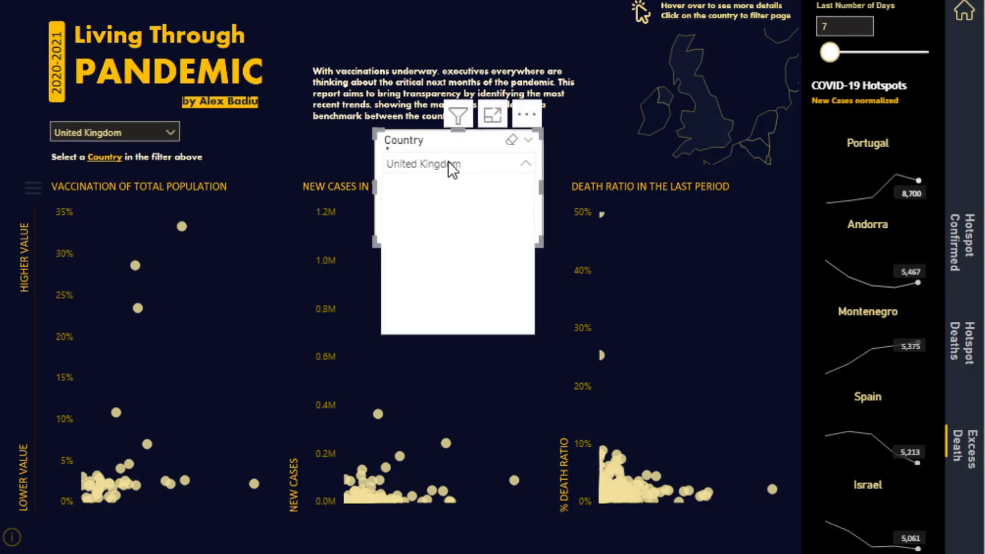
left_click(476, 227)
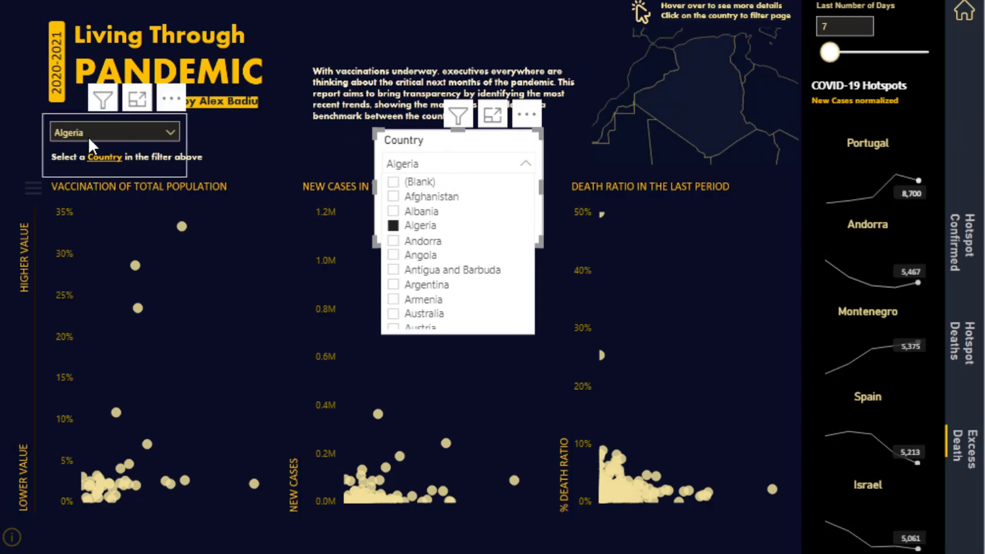
left_click(158, 132)
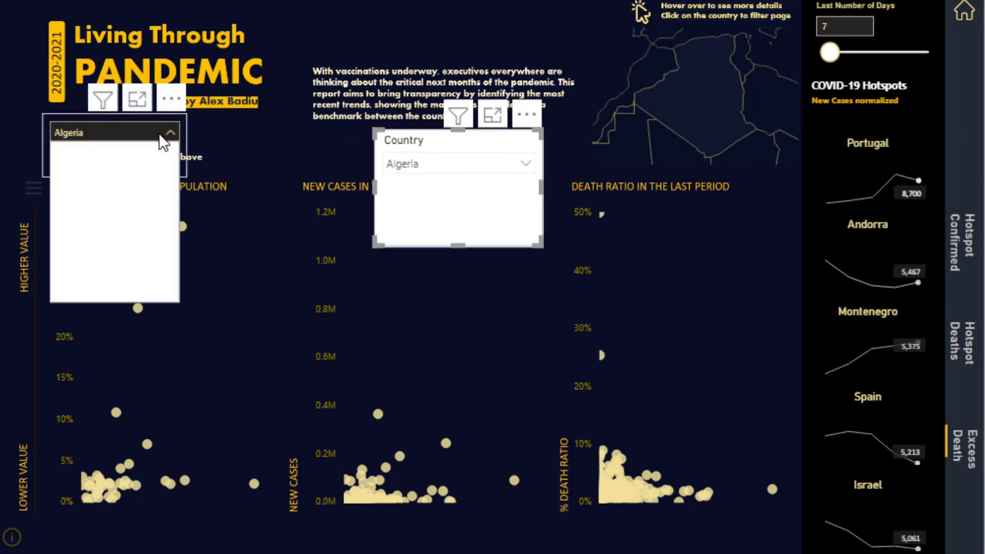
type("united")
left_click(136, 182)
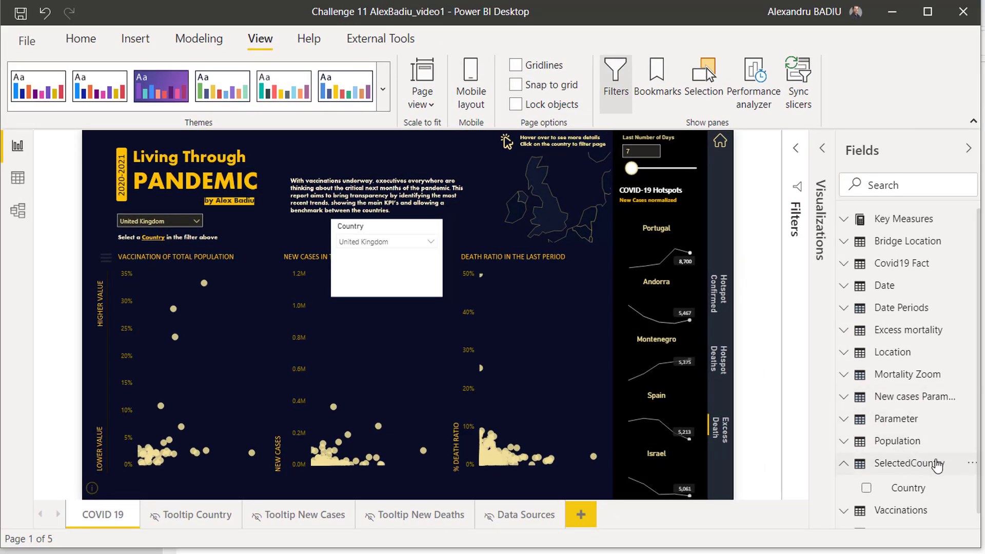
Start a new measure in SelectedCountry and paste the CountryToHighlight formula
left_click(972, 468)
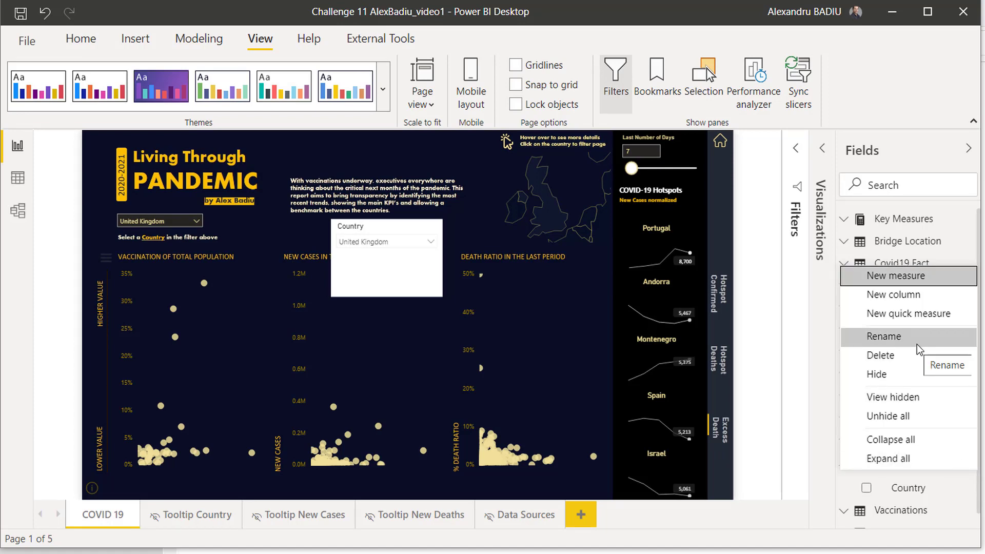
key("Escape")
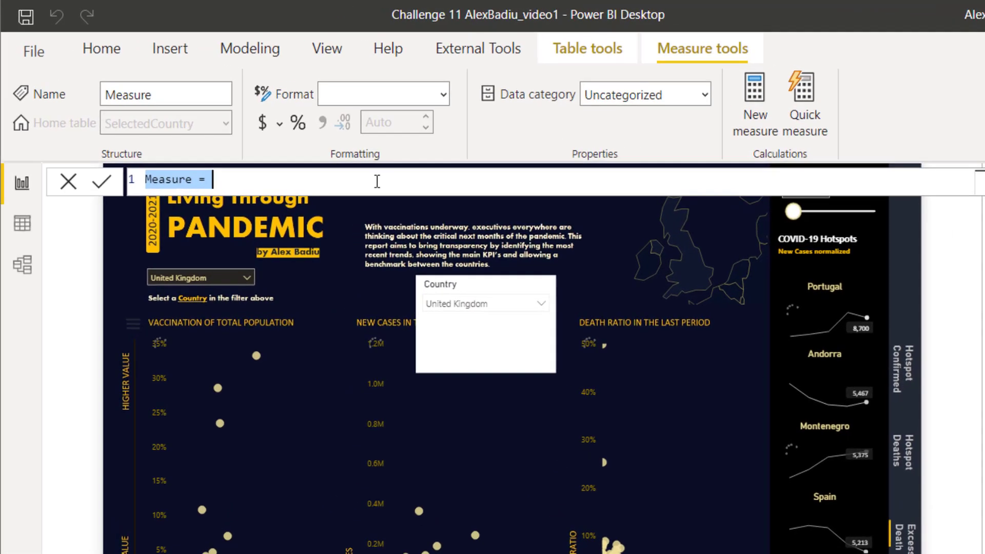
type("CountryToHighlight = VAR _Selectedcountry =     VALUES( SelectedCountry[Country] ) VAR _Countrytohighlight =     SELECTEDVALUE( 'Bridge Location'[Country] ) VAR _Filtered =     ISFILTERED( SelectedCountry[Country] )  VAR _Result = SWITCH(         TRUE,         NOT( _filtered ), \"#FFC000\",         _Countrytohighlight IN _Selectedcountry &&         _filtered, \"#FFC000\",  //E66C37 \"#F0E199\"     ) RETURN _Resul")
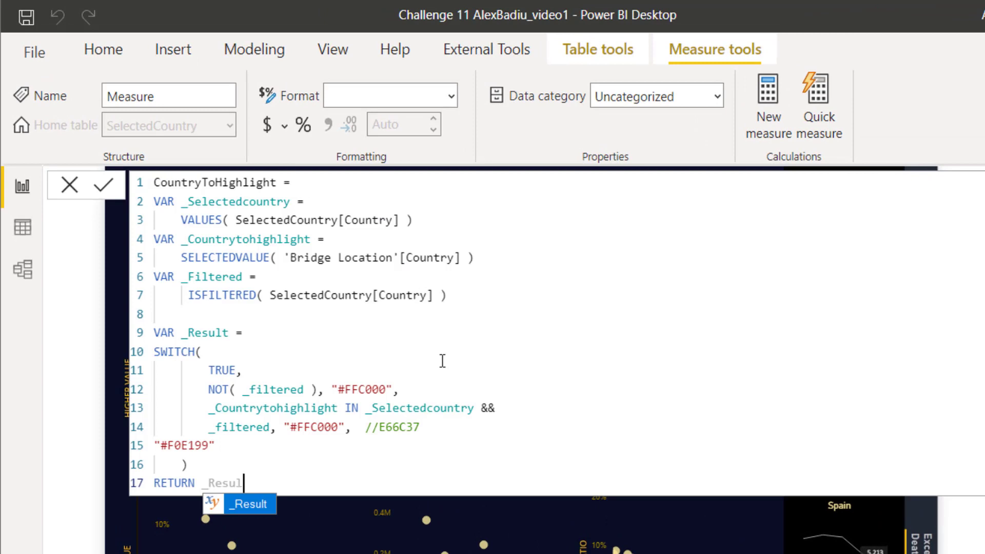
type("t")
Review the formula's SELECTEDVALUE, ISFILTERED and SWITCH logic (#FFC000 vs #F0E199) and commit it
left_click(309, 356)
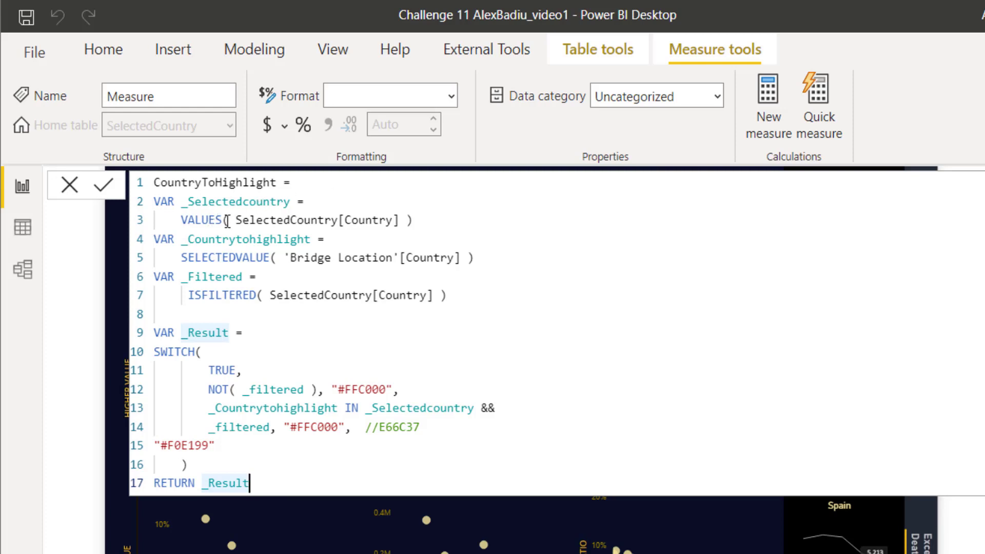
left_click_drag(235, 221, 476, 218)
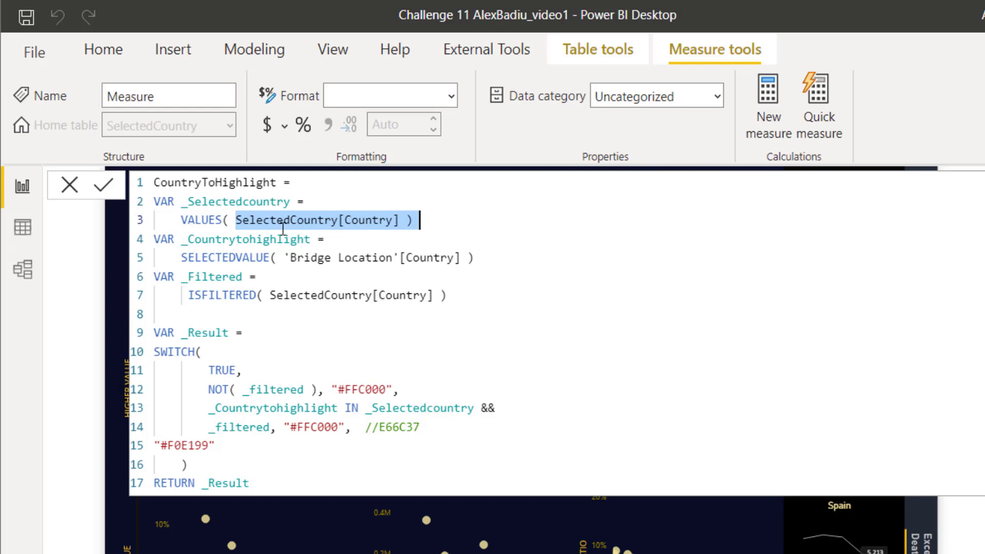
left_click_drag(199, 258, 290, 258)
left_click(332, 258)
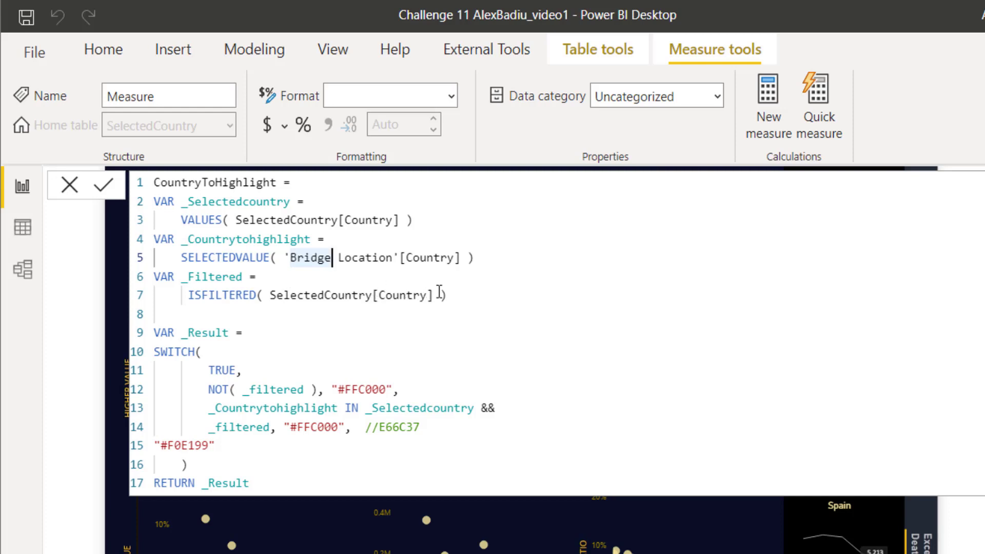
left_click(440, 295)
left_click(405, 295)
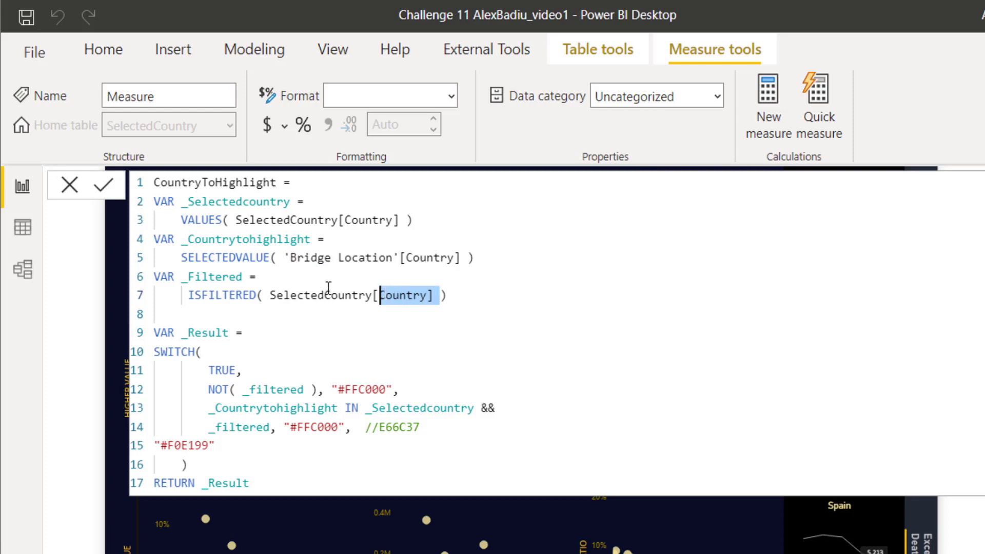
left_click(328, 295)
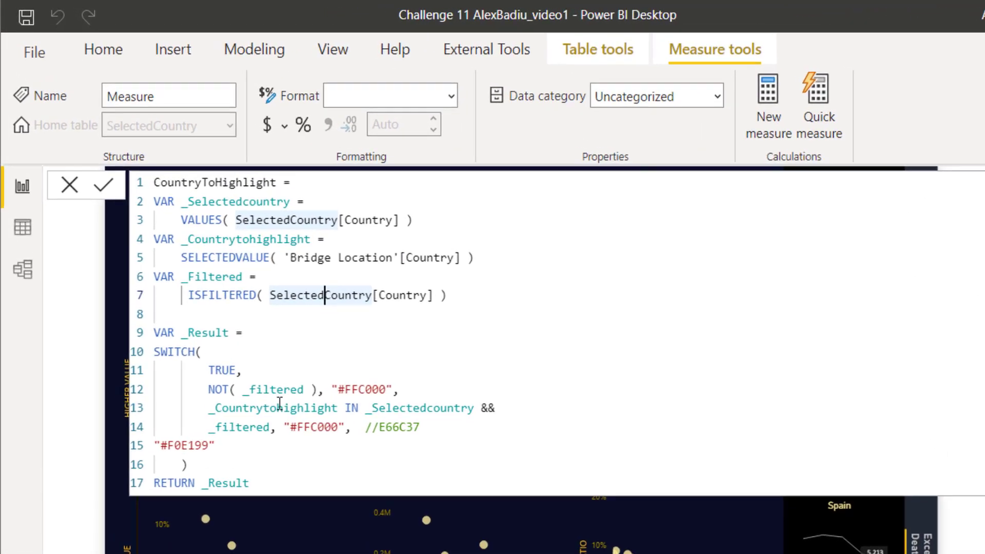
left_click(216, 319)
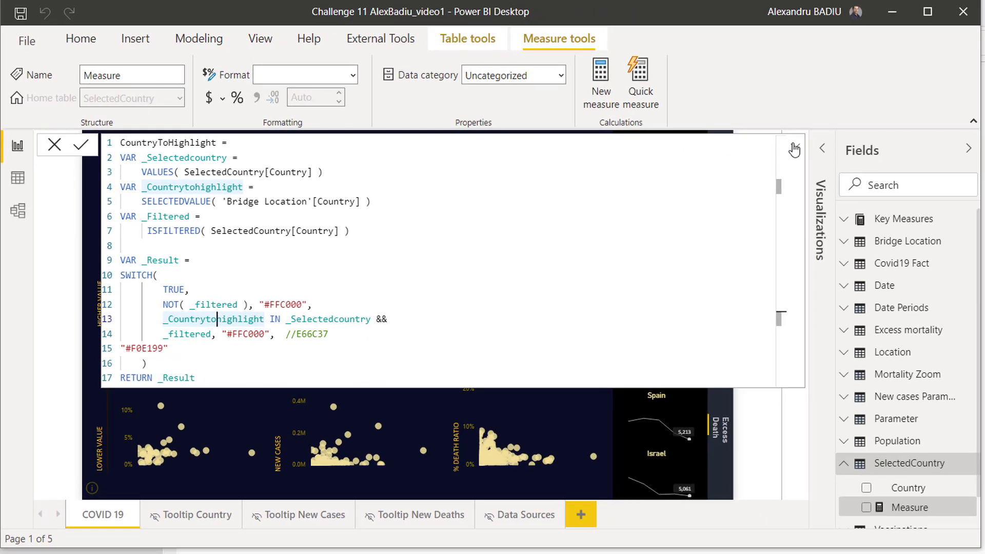
left_click(795, 149)
left_click(796, 150)
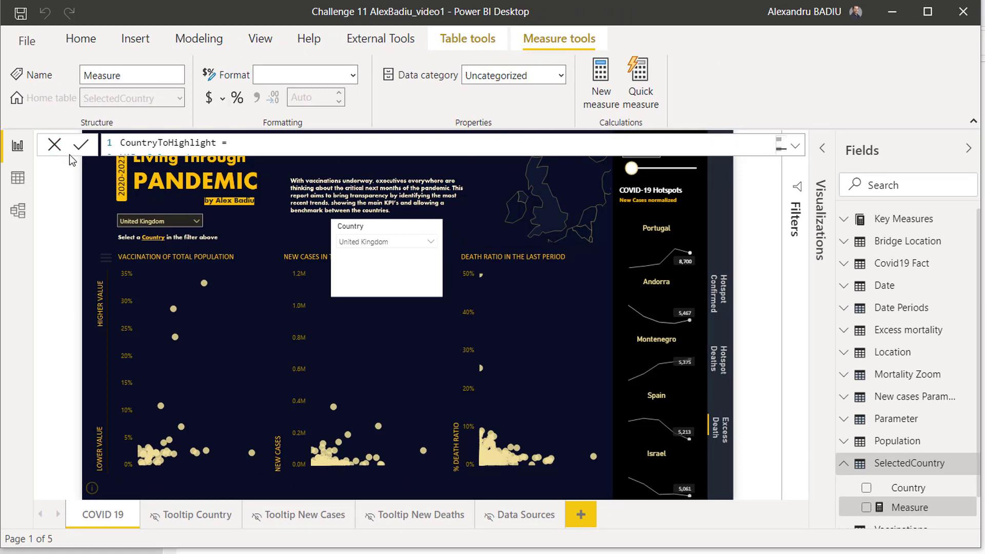
key("Return")
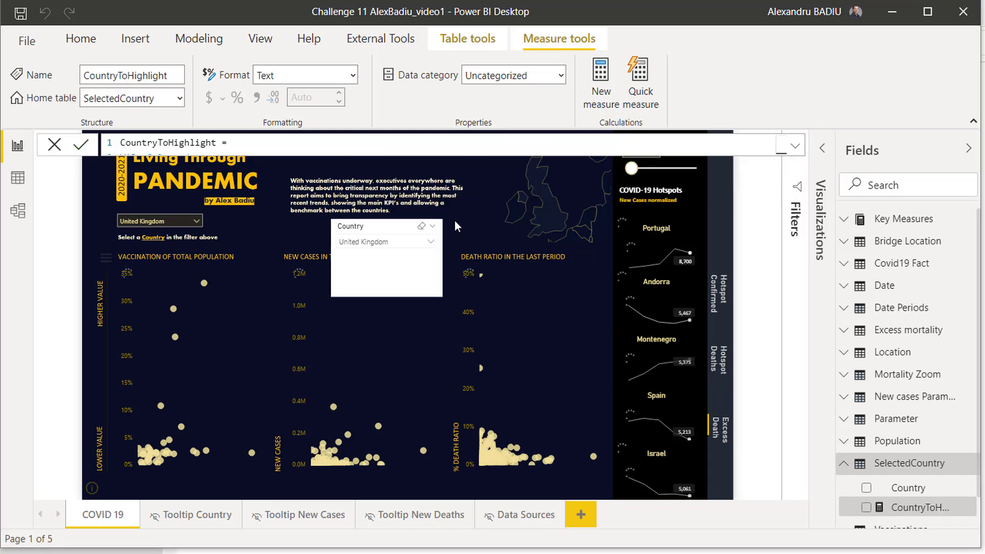
Select the vaccination scatter chart and expand its Data colors formatting settings
left_click(229, 309)
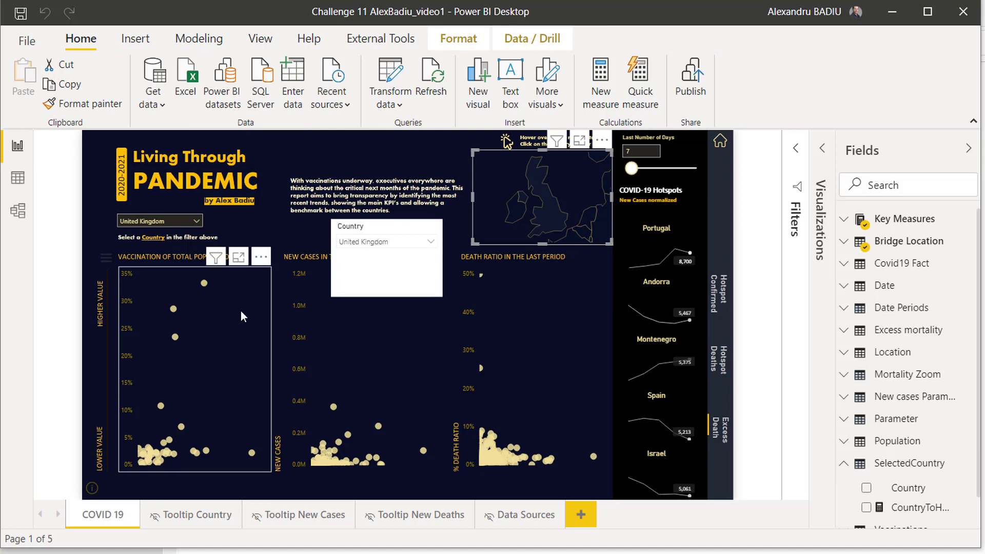
left_click(823, 150)
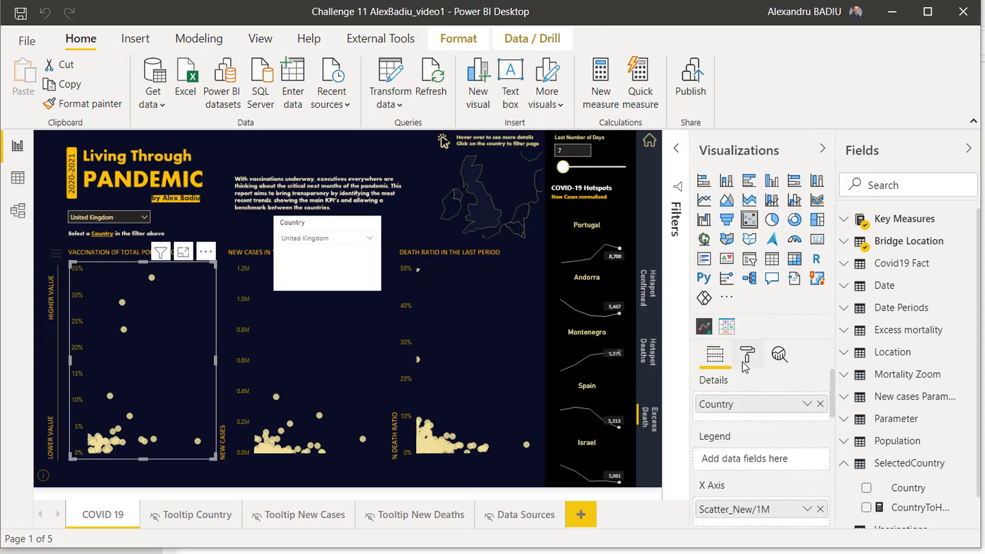
left_click(746, 359)
scroll(745, 410, "down", 2)
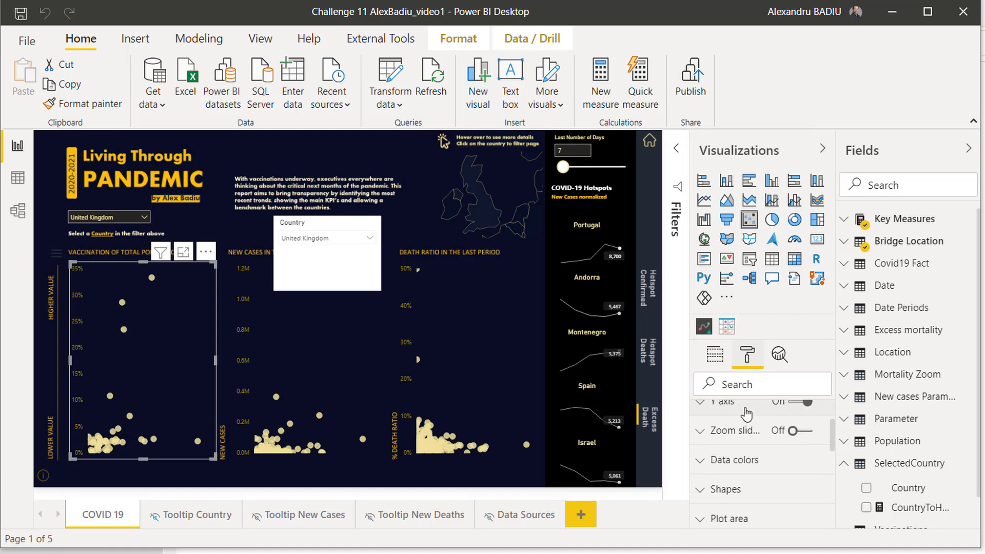
left_click(741, 448)
scroll(739, 456, "down", 2)
scroll(758, 411, "down", 2)
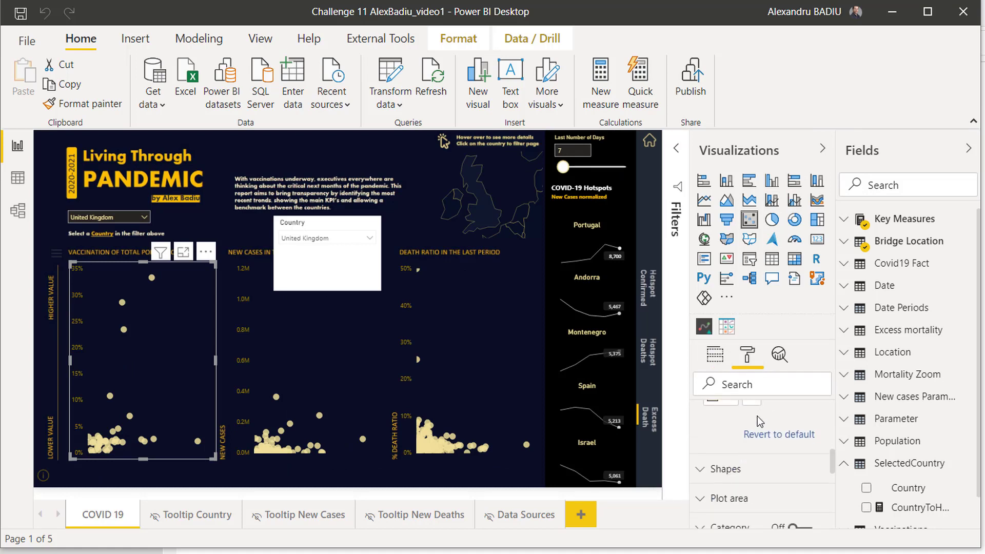
scroll(757, 417, "up", 2)
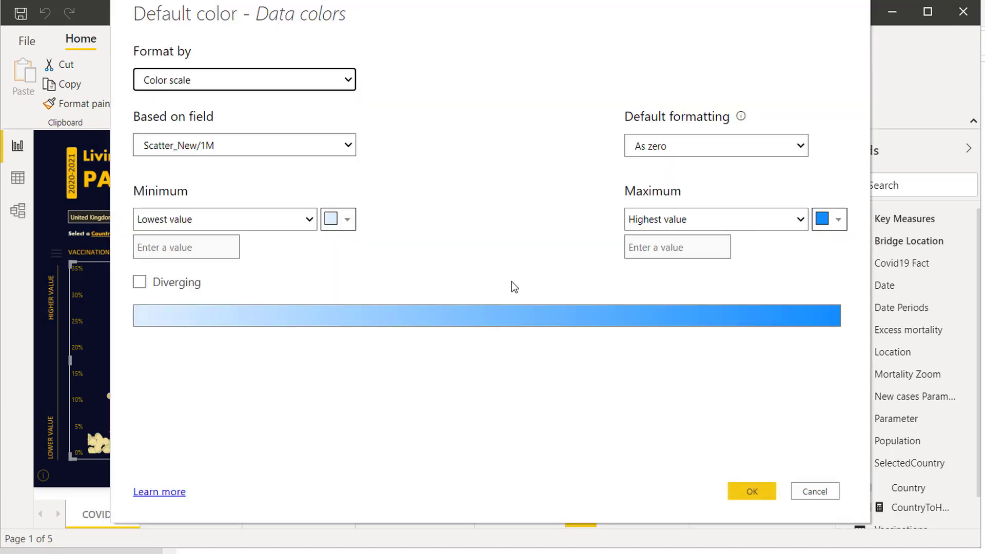
Colour the chart's points by field value using the CountryToHighlight measure
left_click(251, 81)
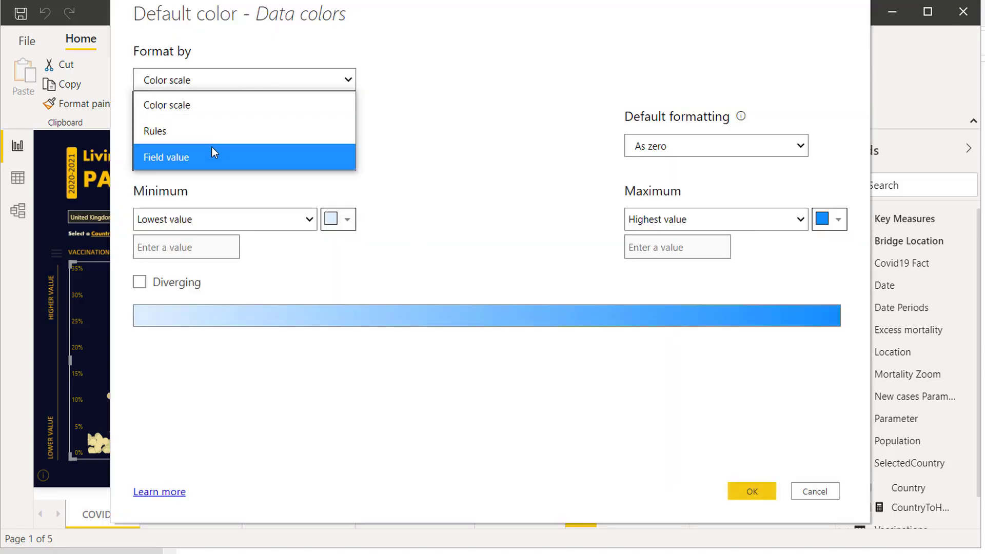
left_click(210, 151)
left_click(225, 147)
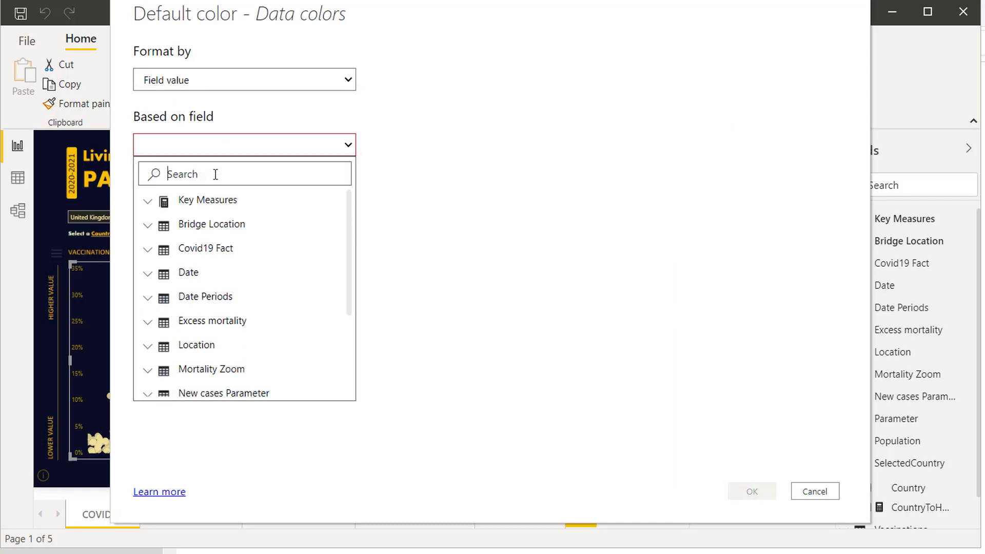
type("hih")
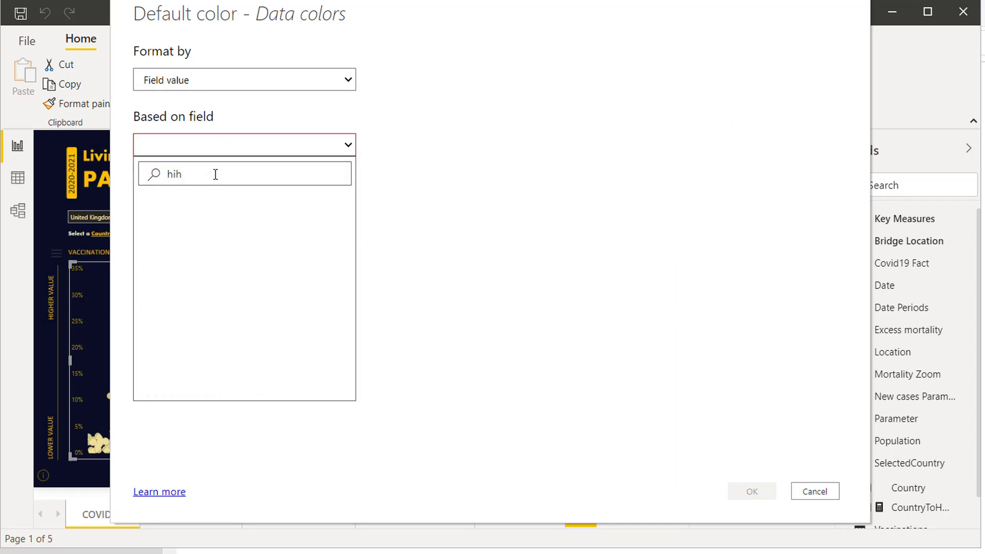
key("BackSpace")
type("gh")
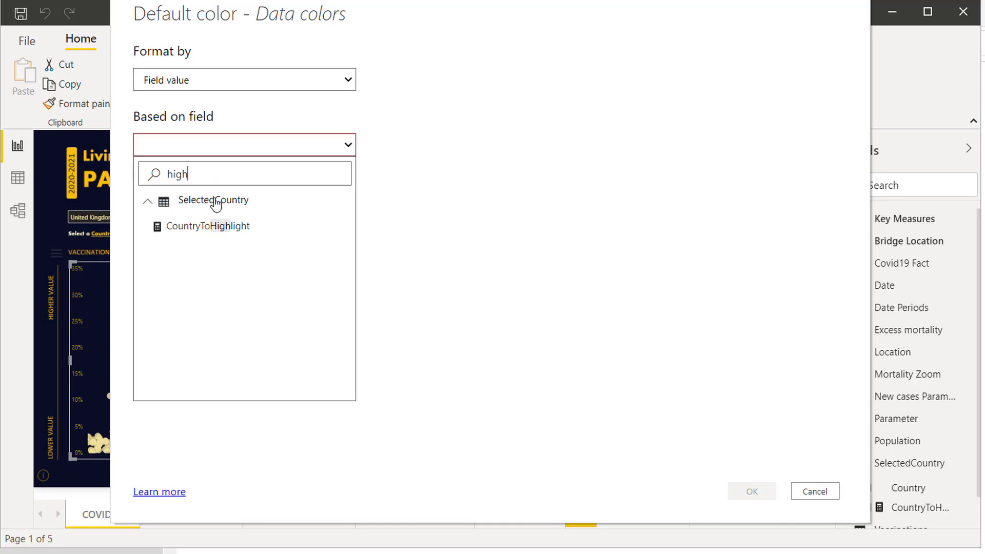
left_click(203, 228)
left_click(768, 494)
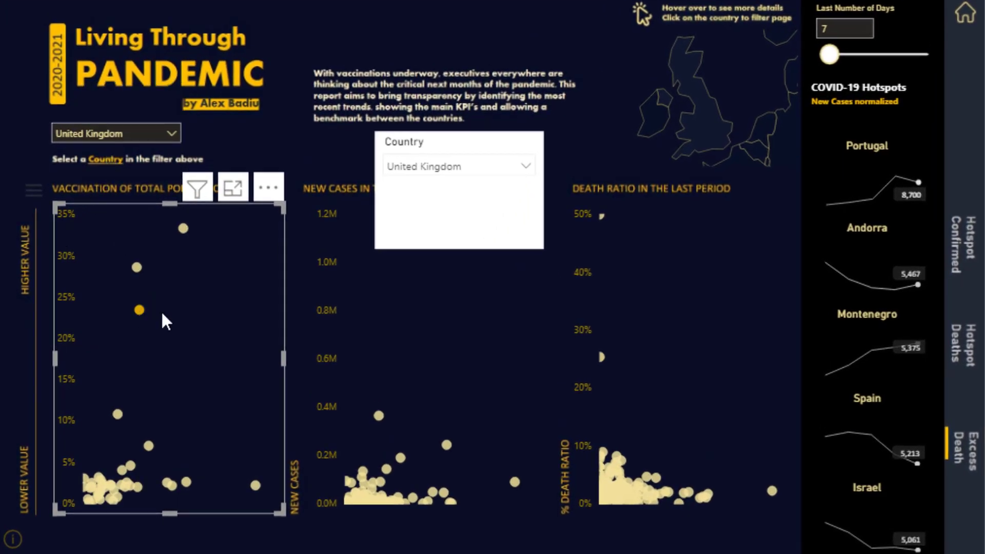
Colour the New Cases scatter chart's points by the CountryToHighlight field value
left_click(475, 308)
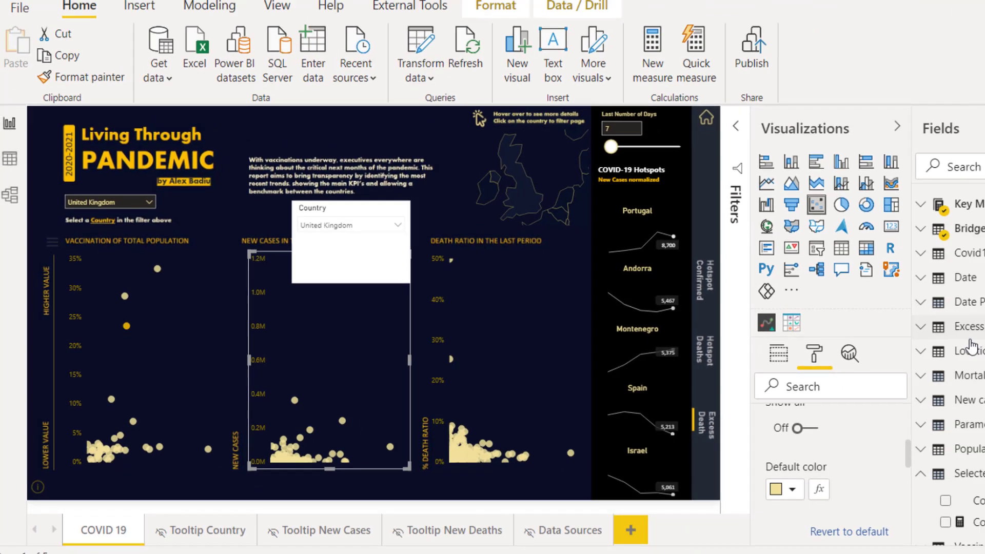
scroll(837, 437, "up", 2)
scroll(829, 477, "down", 2)
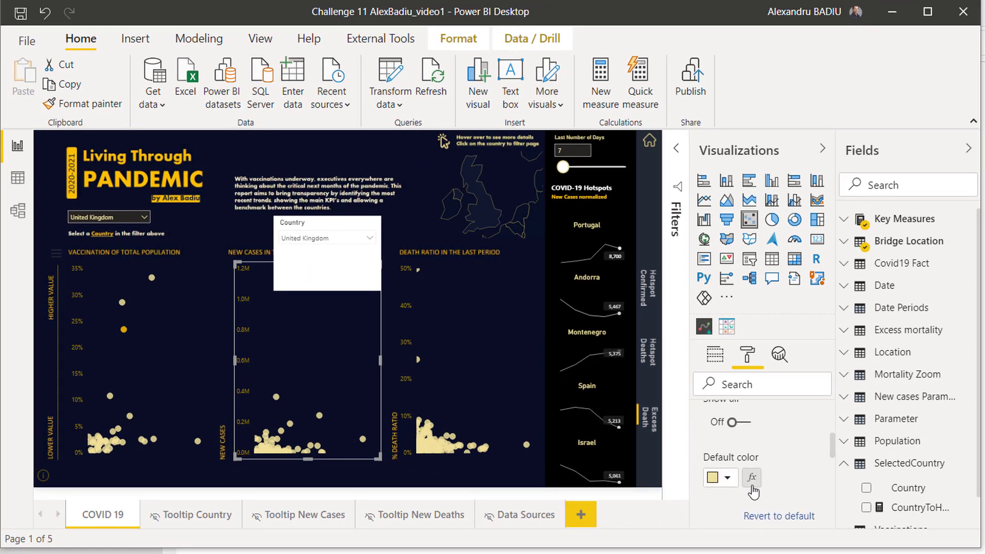
left_click(752, 478)
left_click(281, 82)
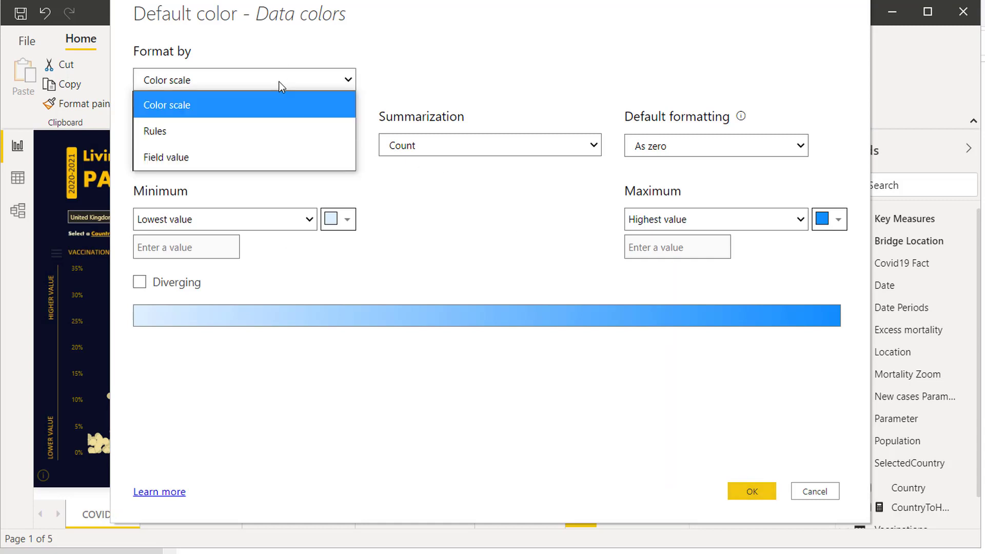
left_click(238, 155)
left_click(235, 153)
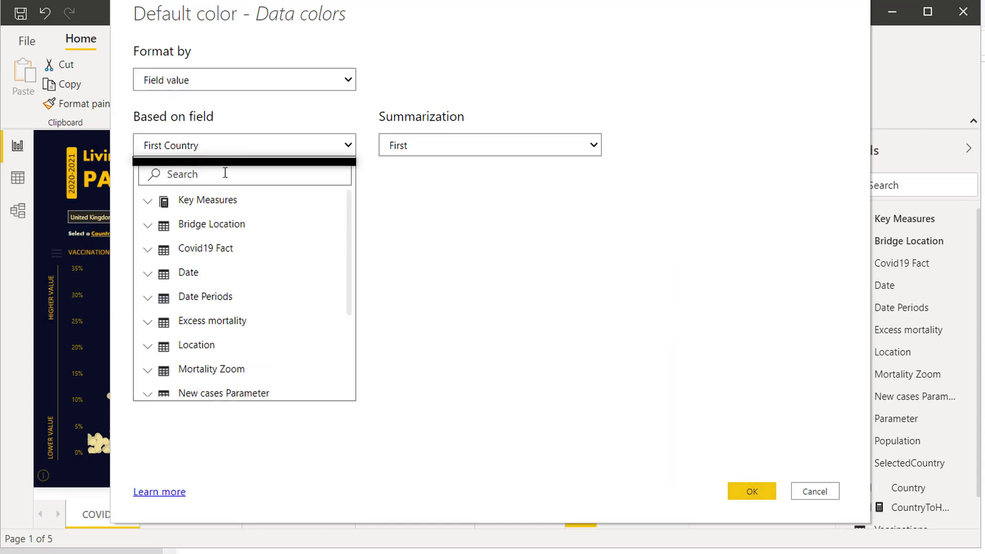
type("hi")
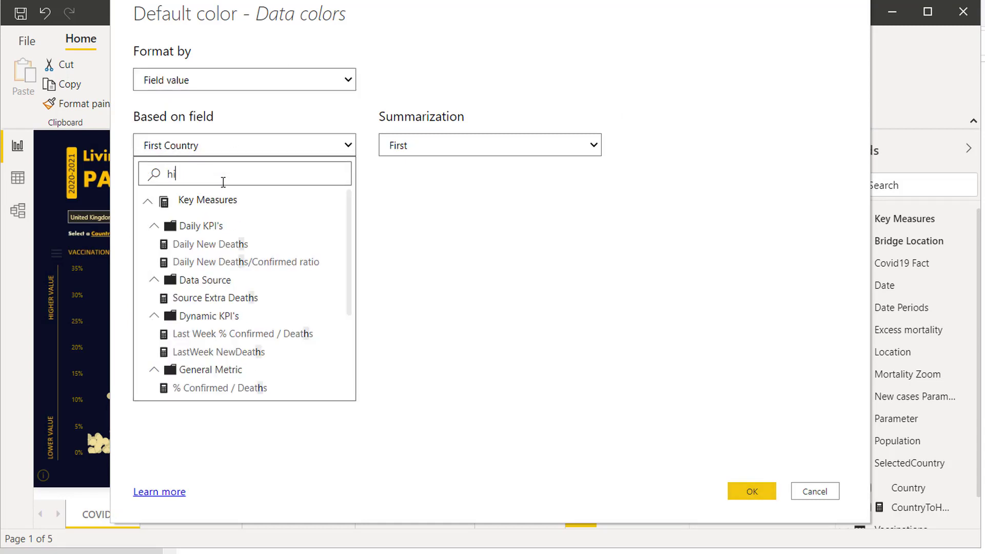
left_click(209, 226)
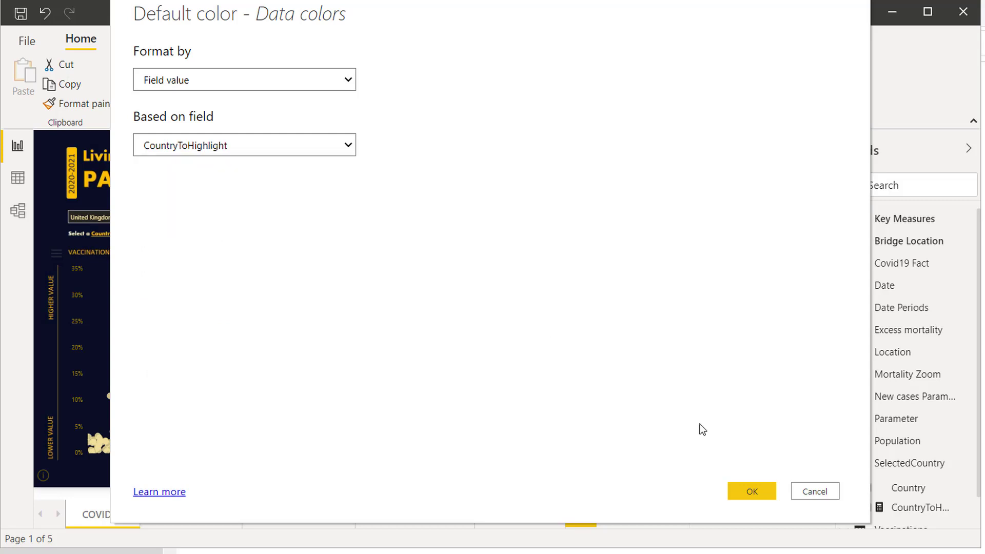
left_click(739, 491)
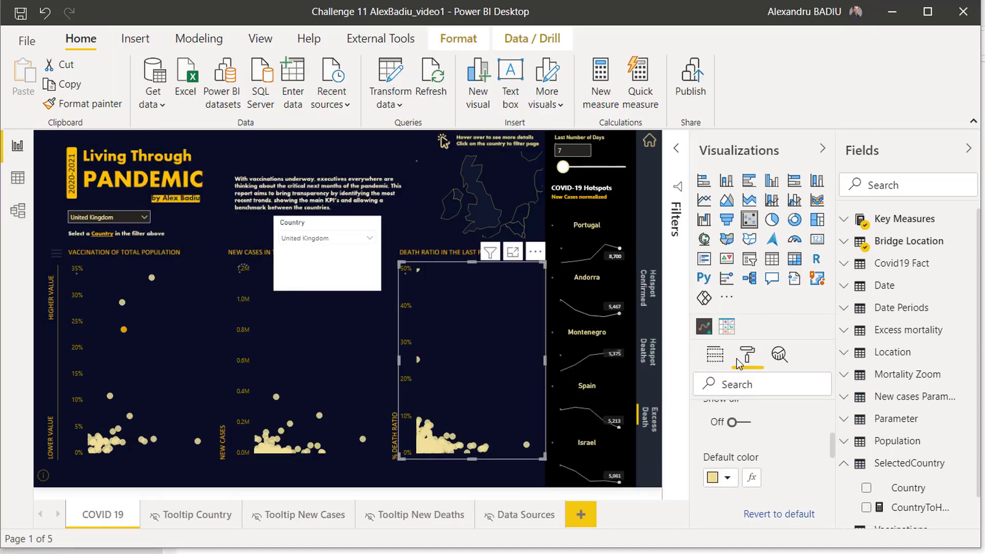
Colour the Death Ratio scatter chart's points by the CountryToHighlight field value
left_click(752, 477)
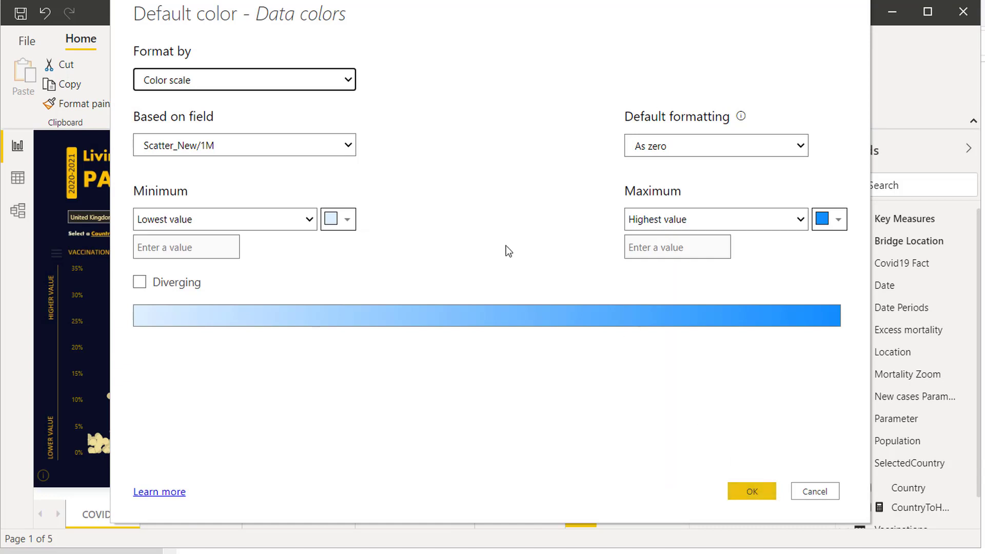
left_click(220, 83)
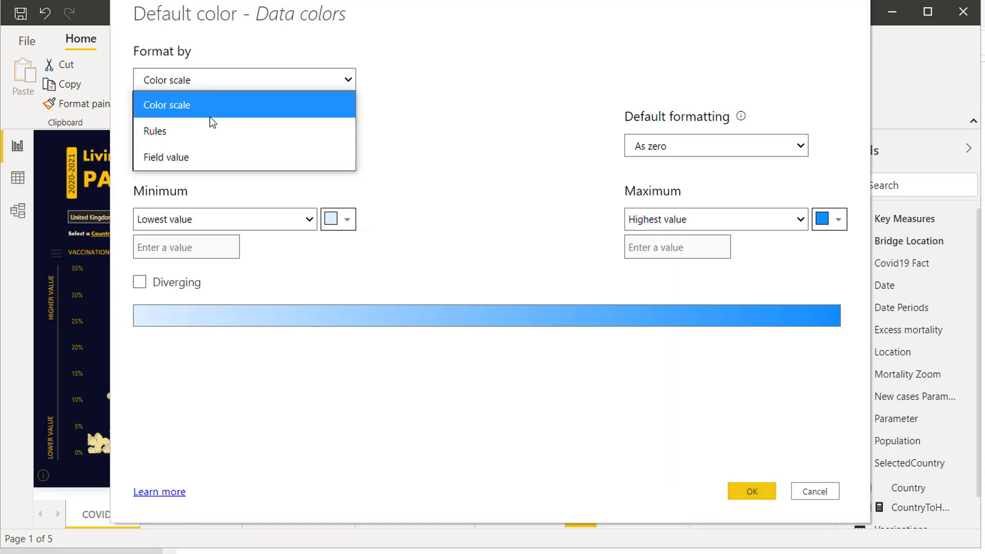
left_click(201, 157)
left_click(205, 153)
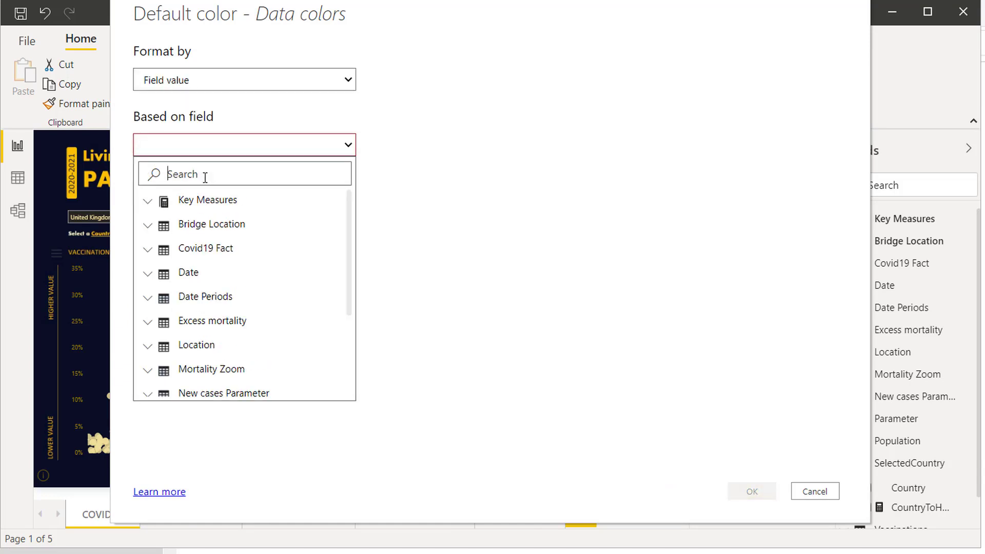
type("hi")
left_click(211, 226)
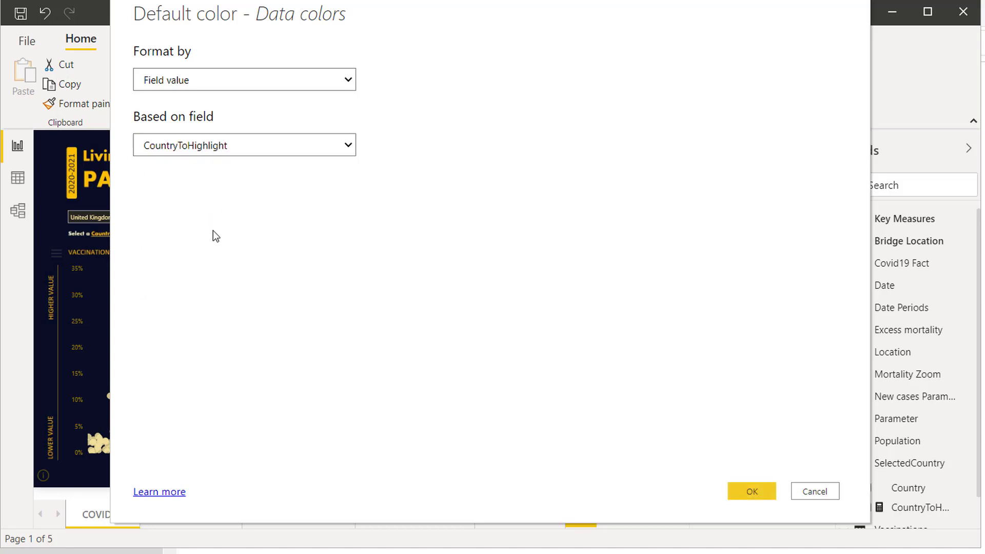
left_click(745, 494)
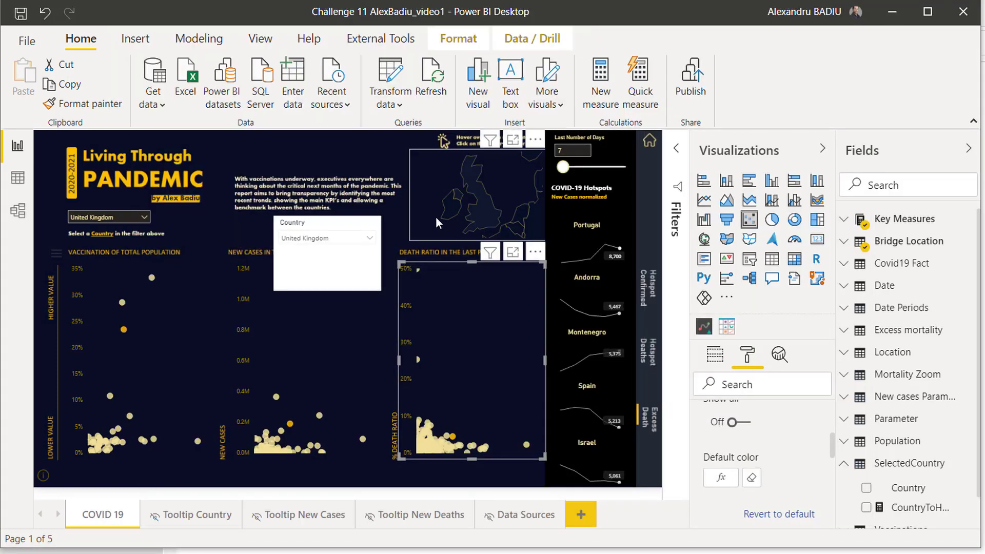
Hide the Country slicer in the Selection pane, then collapse the Fields and Visualizations panes
left_click(387, 158)
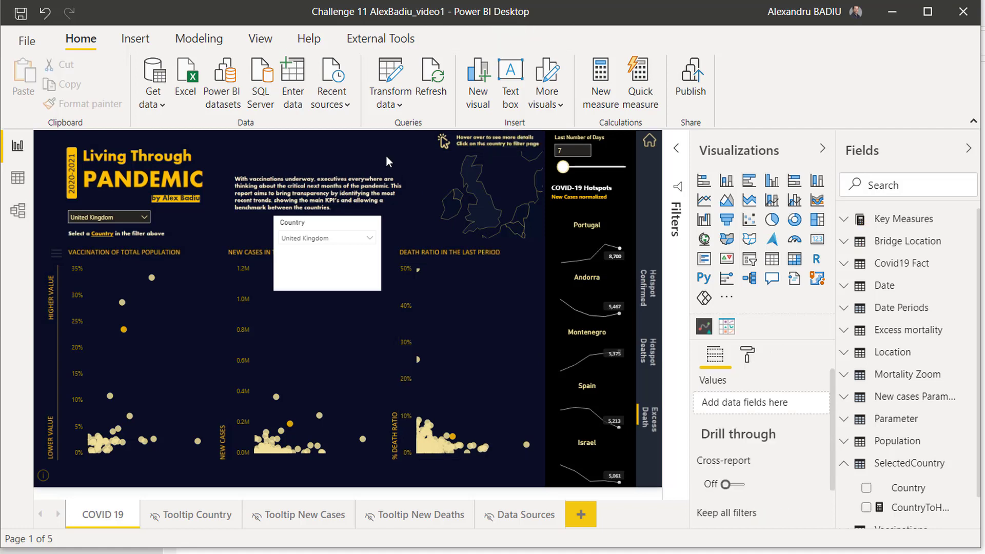
left_click(138, 217)
left_click(81, 39)
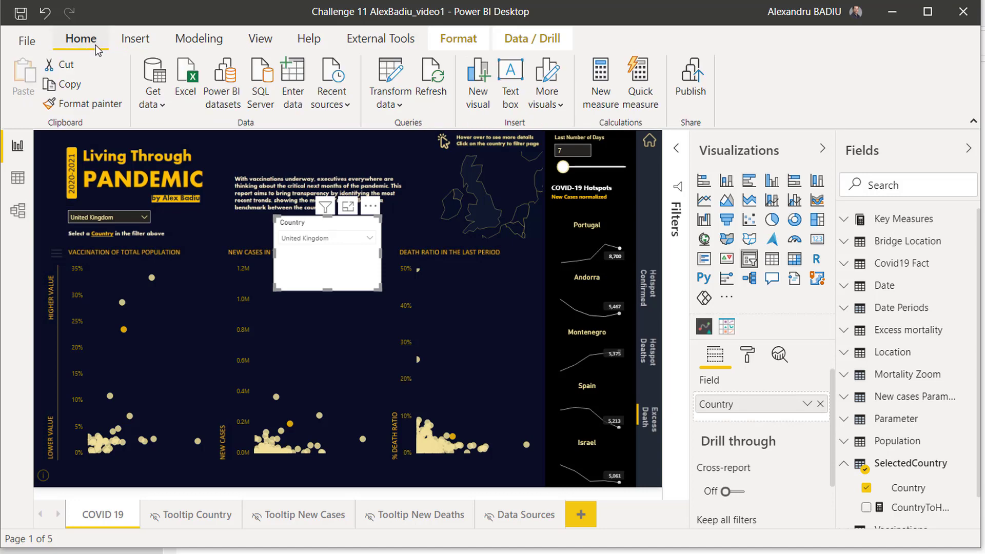
left_click(260, 38)
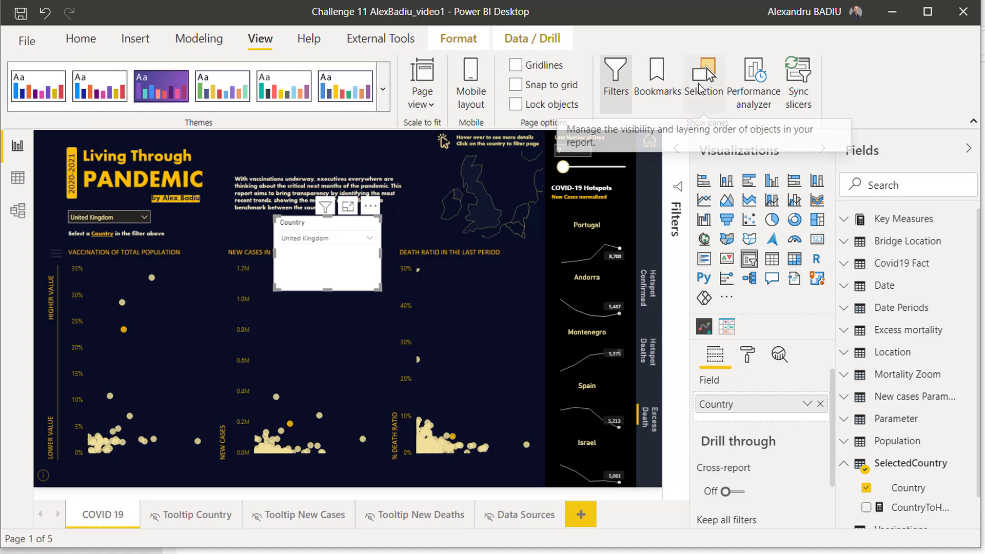
left_click(701, 87)
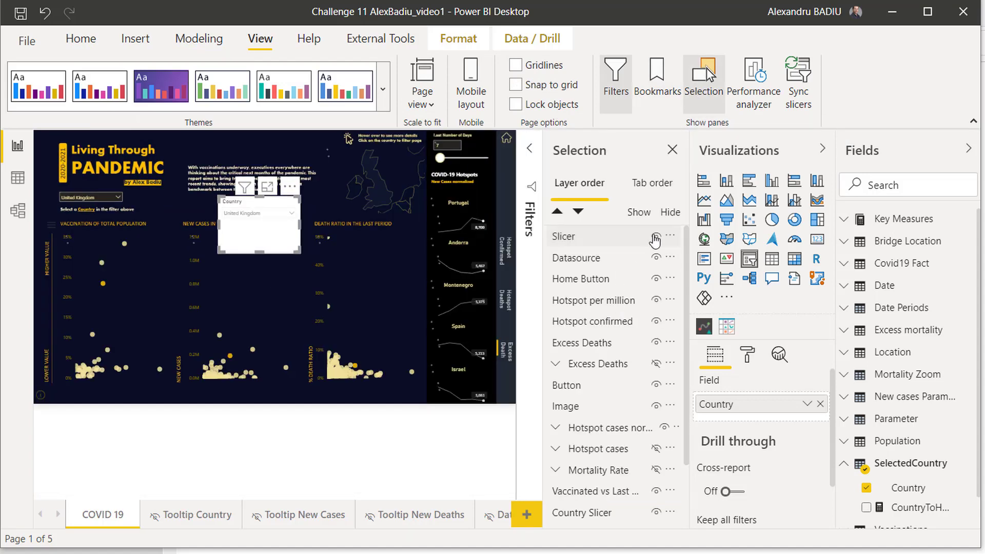
left_click(656, 236)
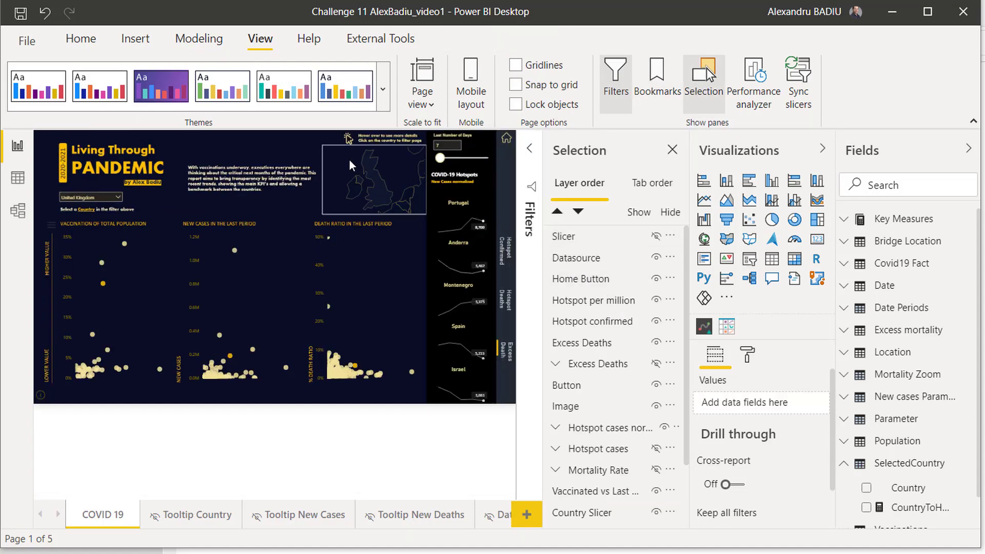
left_click(968, 149)
left_click(943, 151)
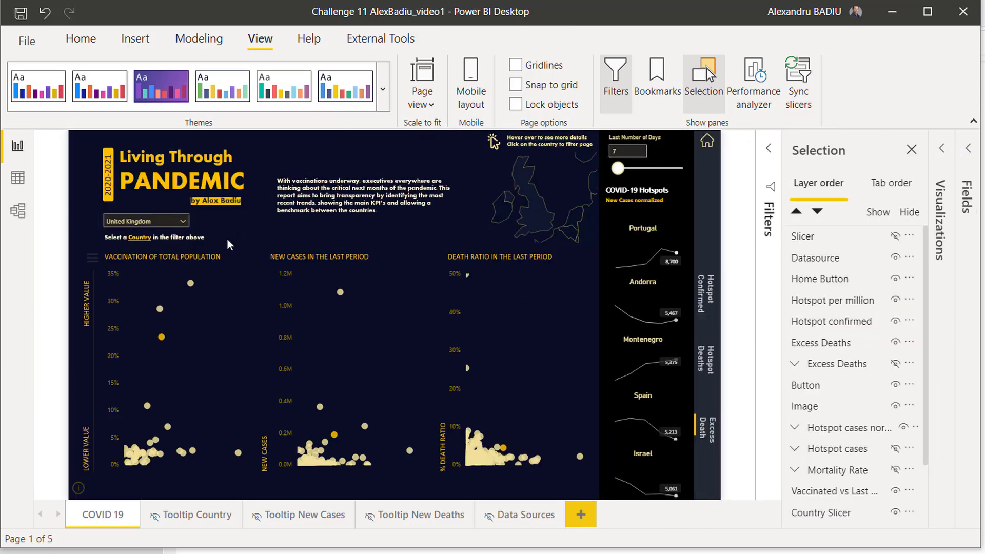
Switch the header country slicer from United Kingdom to United Arab Emirates
left_click(181, 221)
left_click(152, 243)
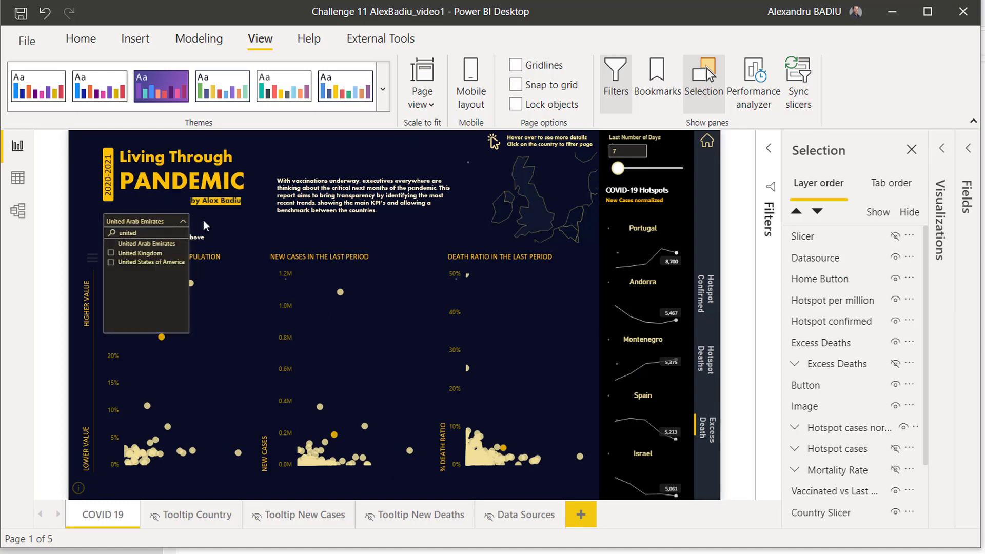
left_click(221, 223)
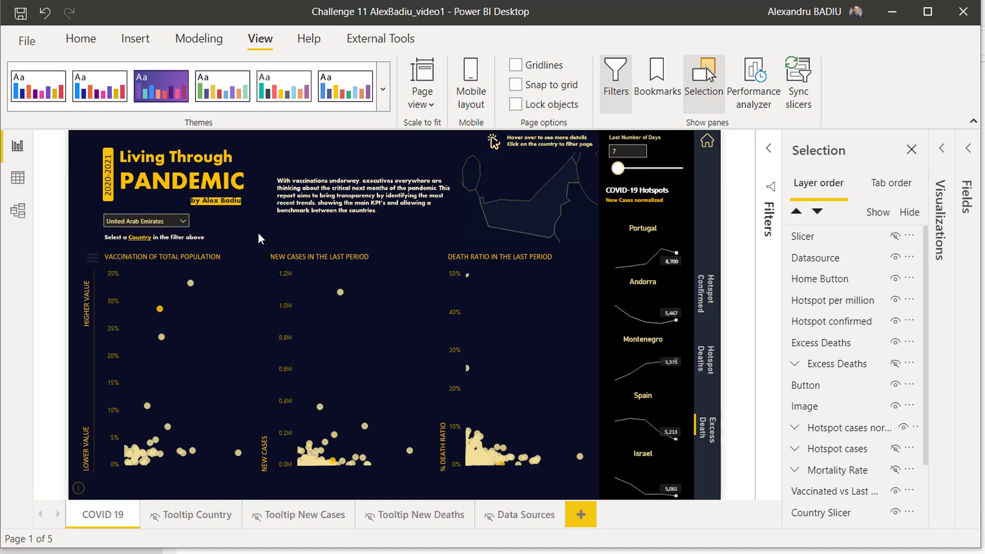